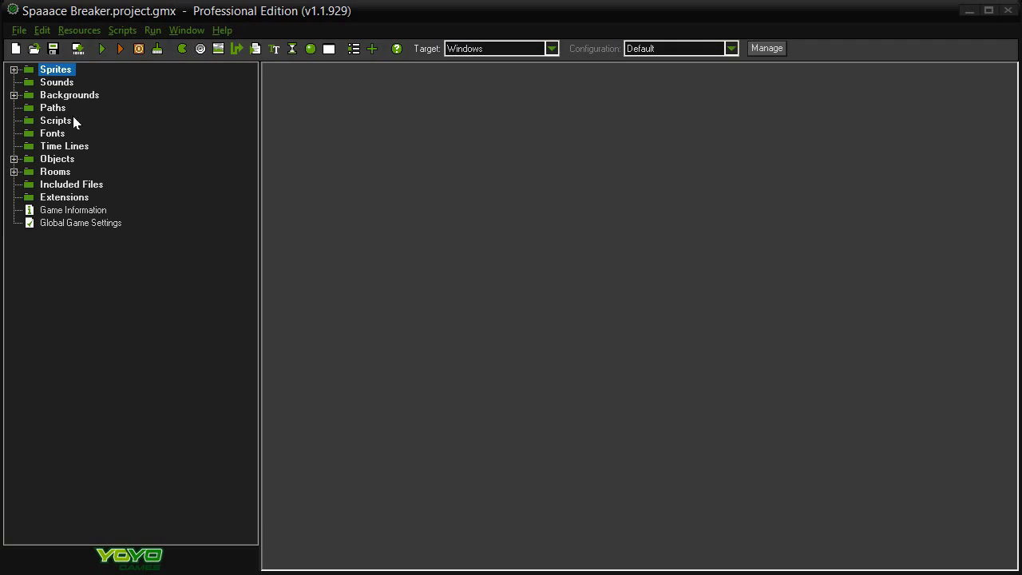
# Expand Sprites to show the balls, bricks and paddles groups and spr_wall, then dismiss its context menu
pyautogui.click(13, 70)
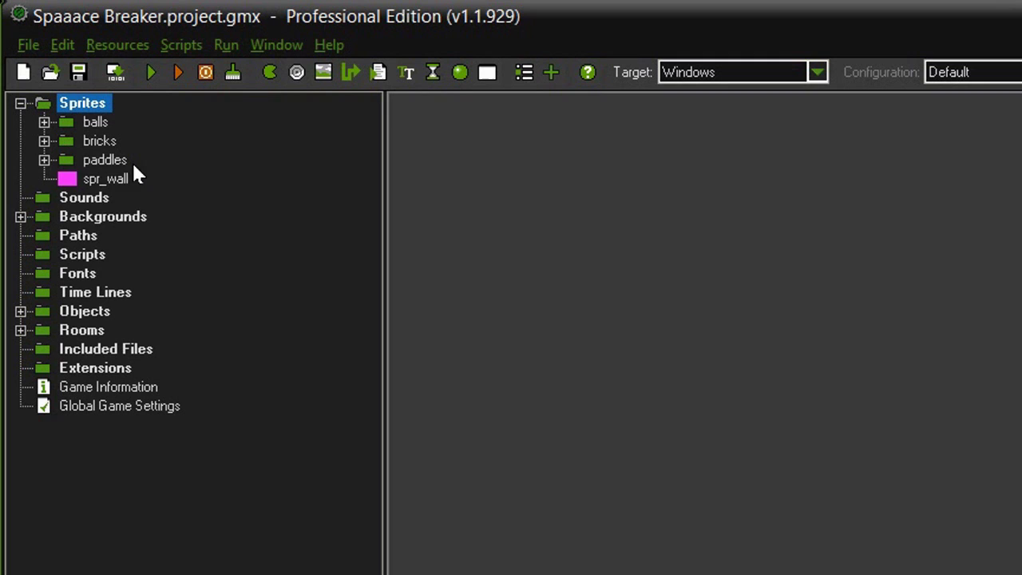
pyautogui.moveTo(112, 179)
pyautogui.mouseDown()
pyautogui.moveTo(125, 189)
pyautogui.moveTo(32, 182)
pyautogui.mouseUp()
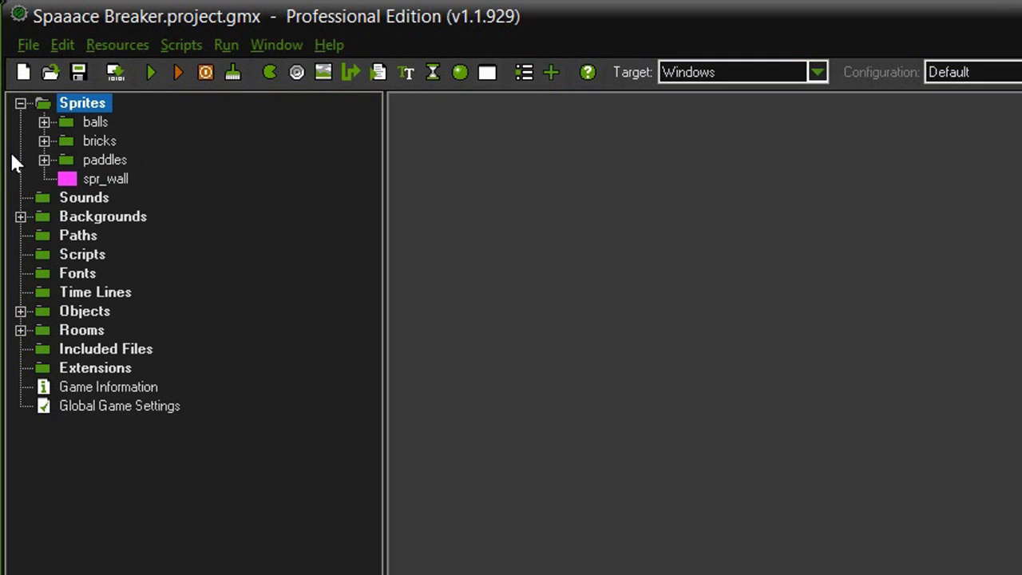
pyautogui.rightClick(93, 105)
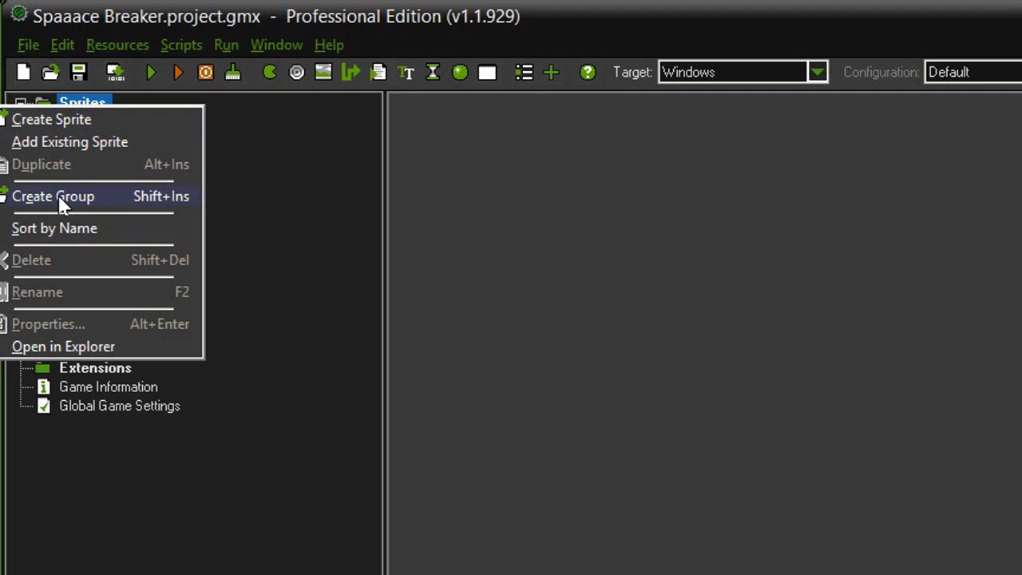
pyautogui.click(80, 104)
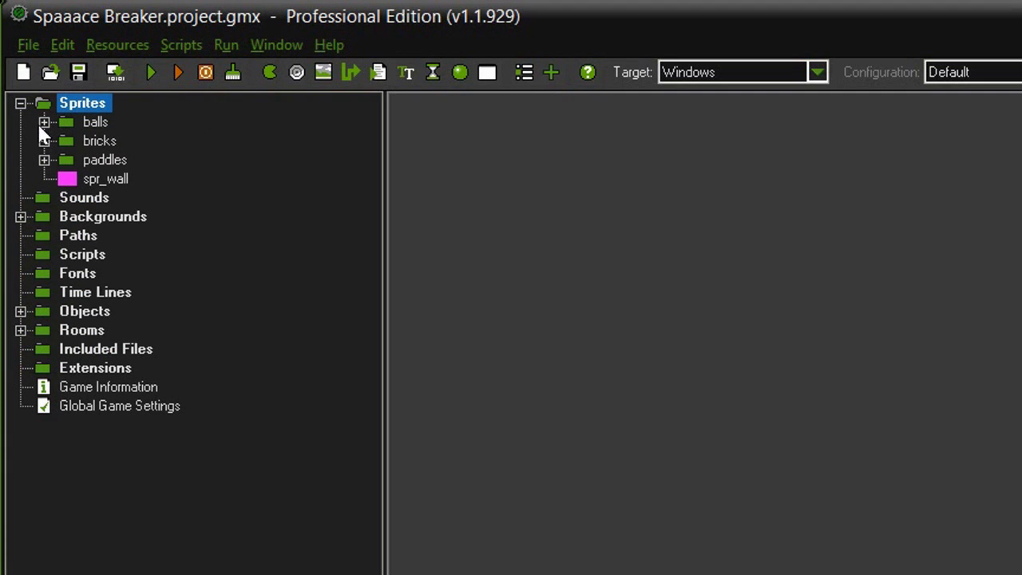
pyautogui.click(44, 122)
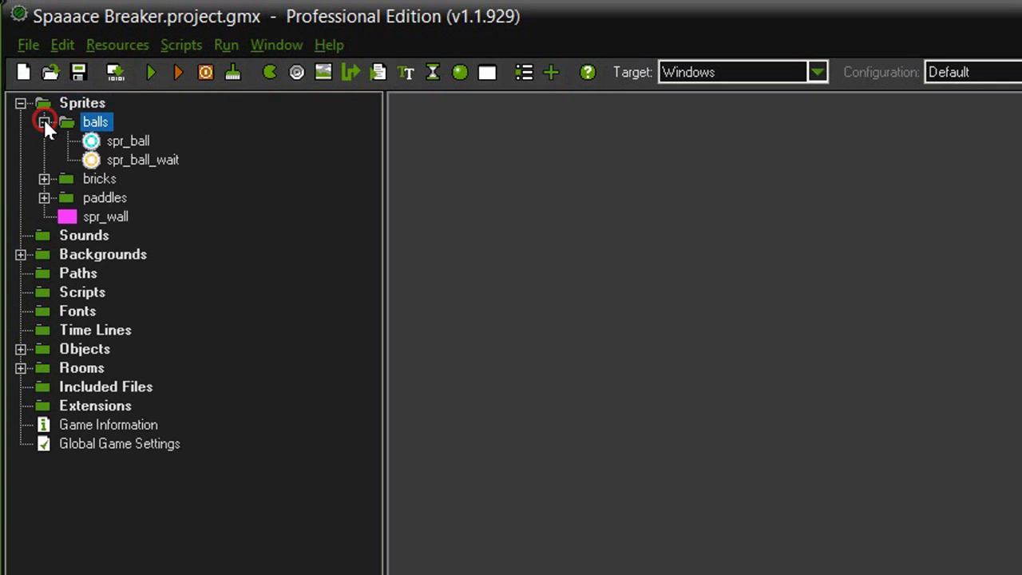
pyautogui.doubleClick(135, 143)
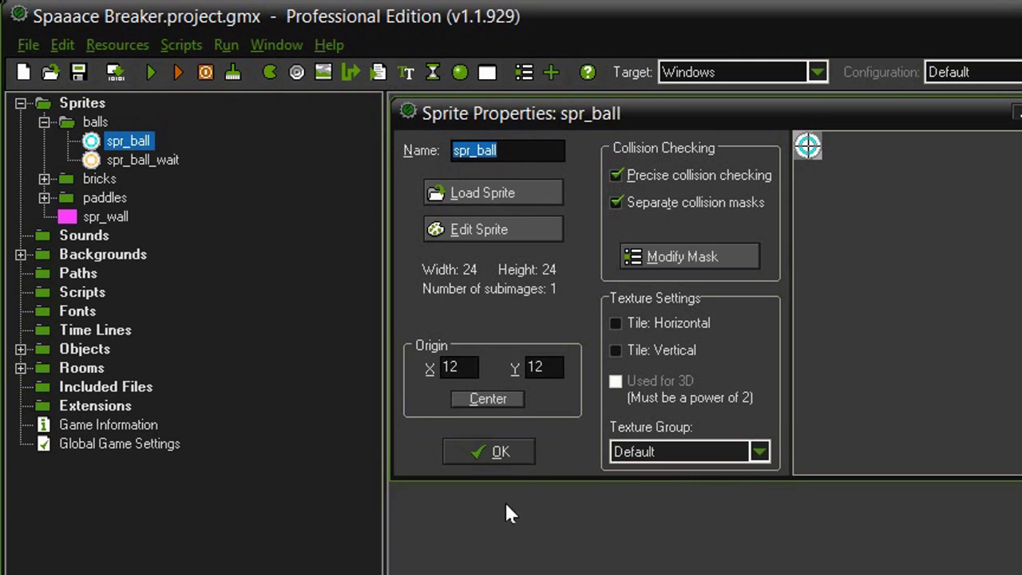
pyautogui.click(497, 451)
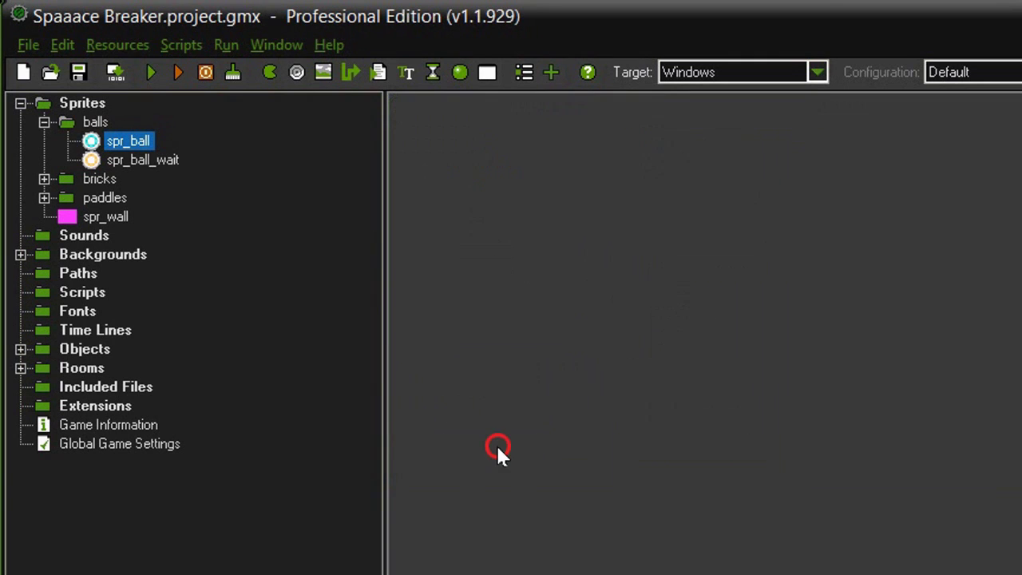
pyautogui.doubleClick(154, 162)
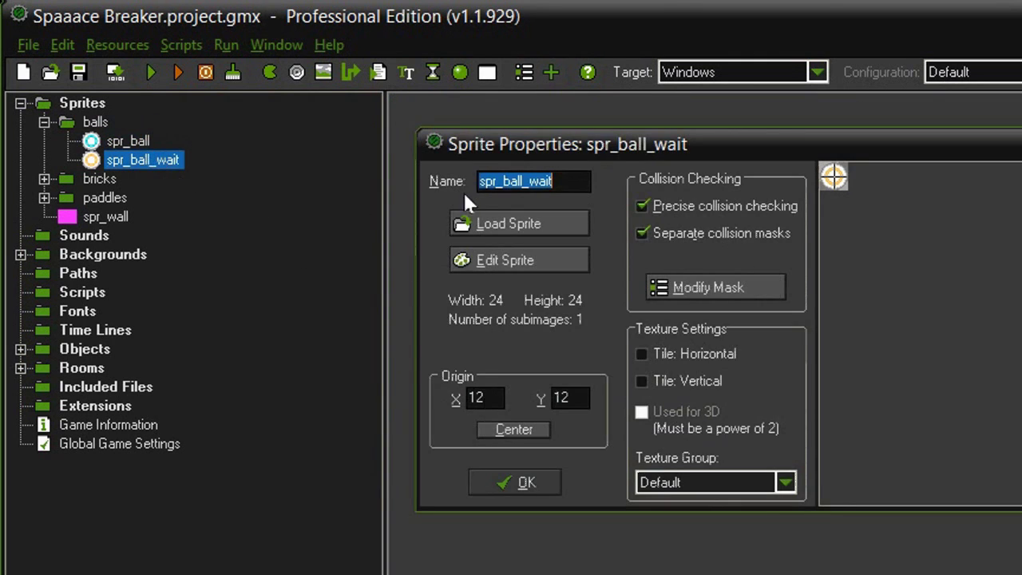
pyautogui.moveTo(471, 140); pyautogui.dragTo(455, 117)
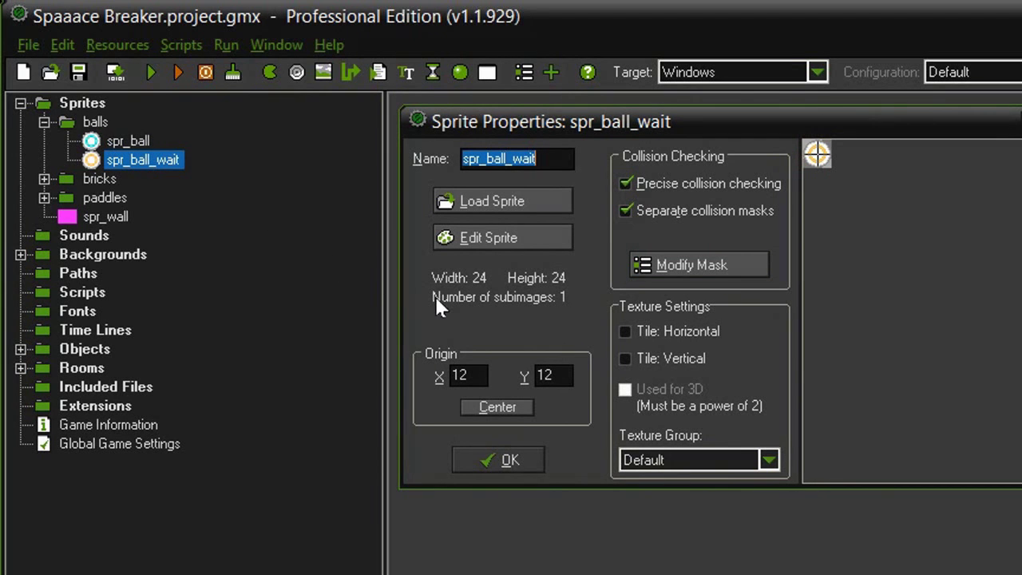
pyautogui.click(505, 461)
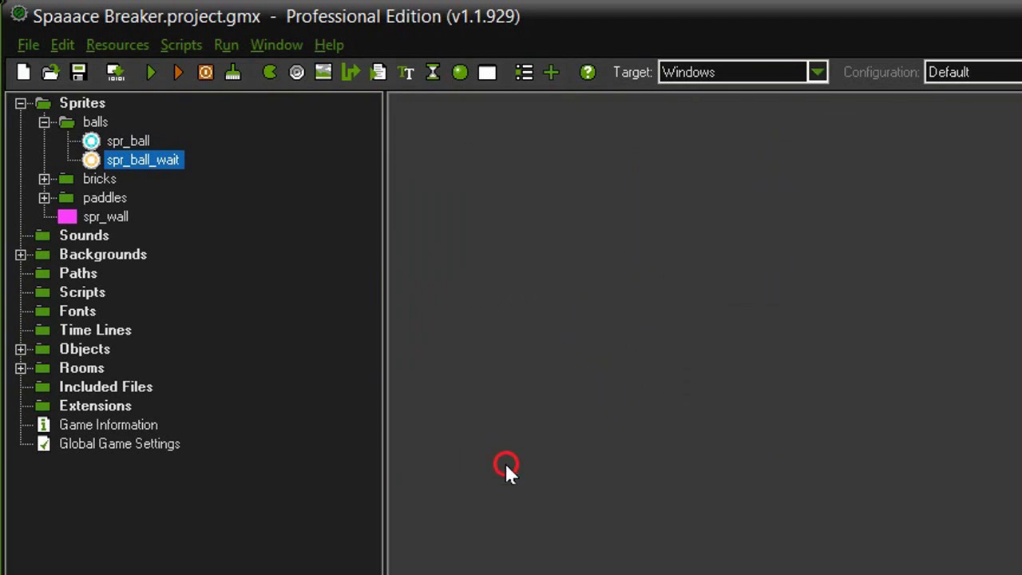
# Collapse balls, expand bricks, and check spr_brick1's 64×24 size and 32,12 origin
pyautogui.click(44, 122)
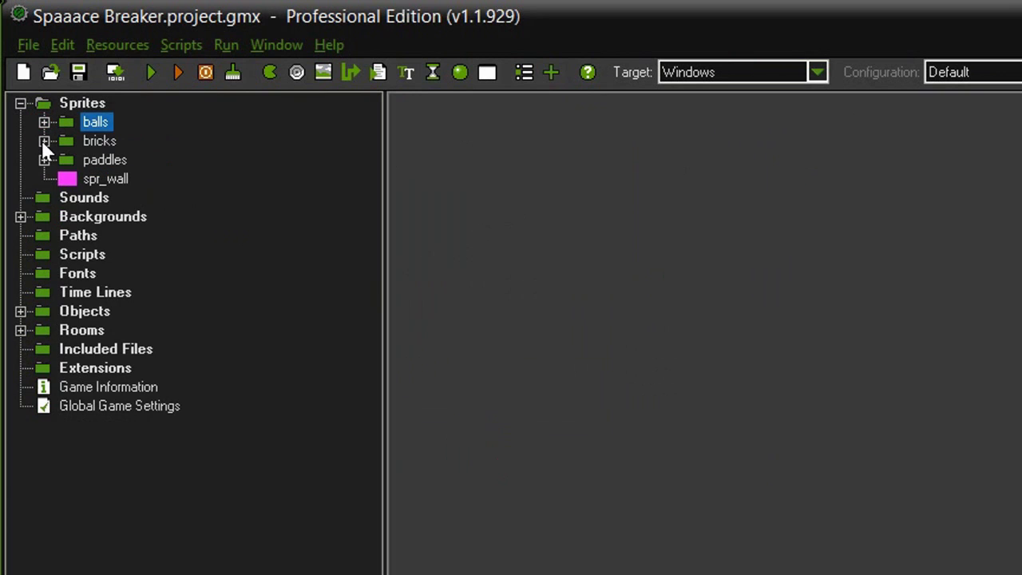
pyautogui.click(44, 141)
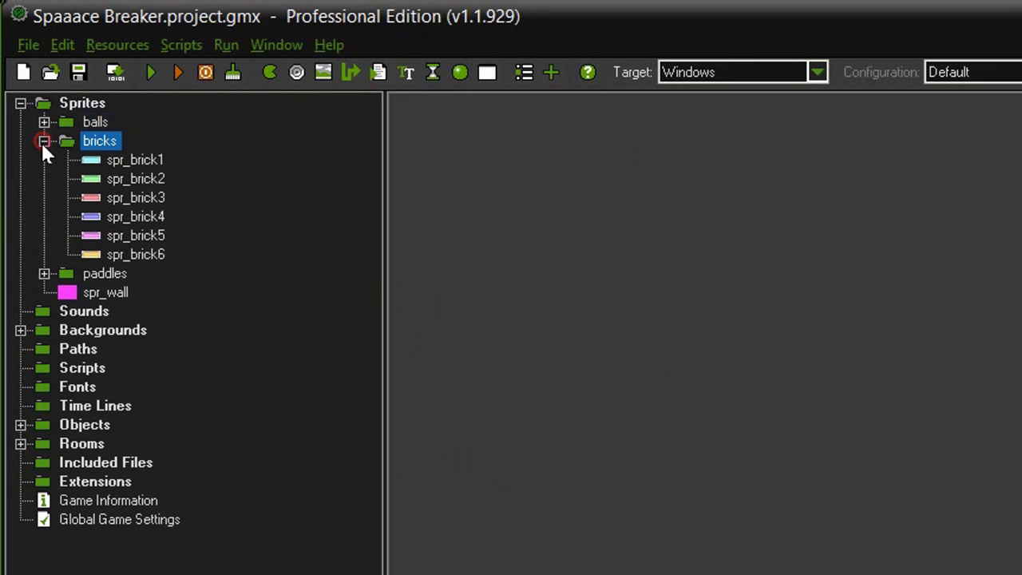
pyautogui.doubleClick(141, 159)
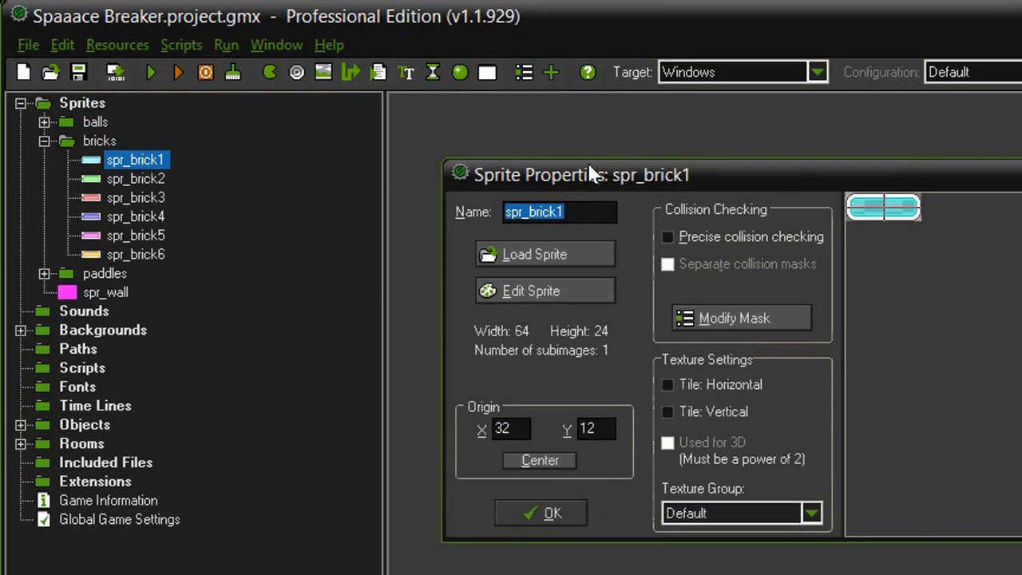
pyautogui.moveTo(588, 168); pyautogui.dragTo(547, 116)
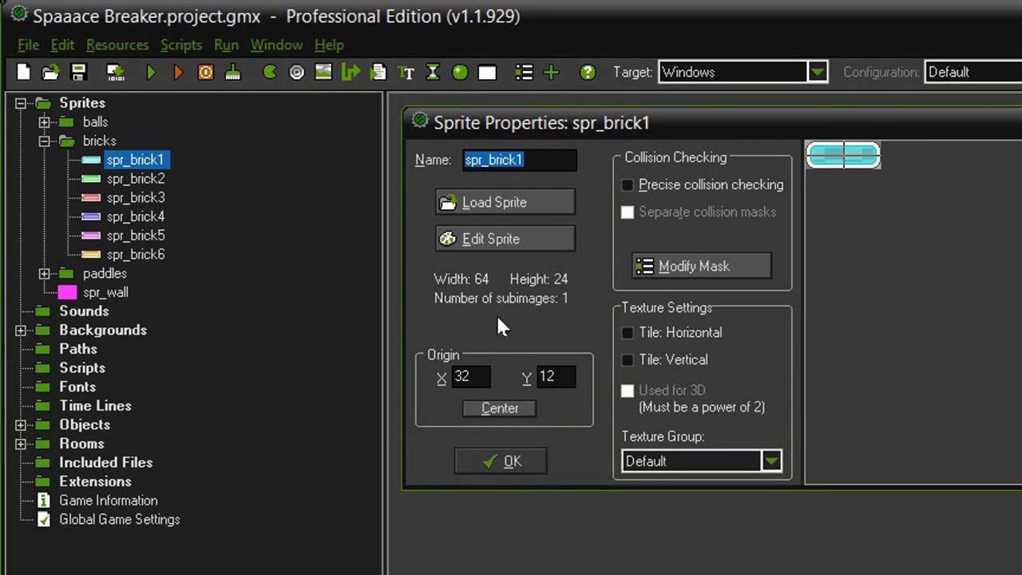
pyautogui.click(498, 461)
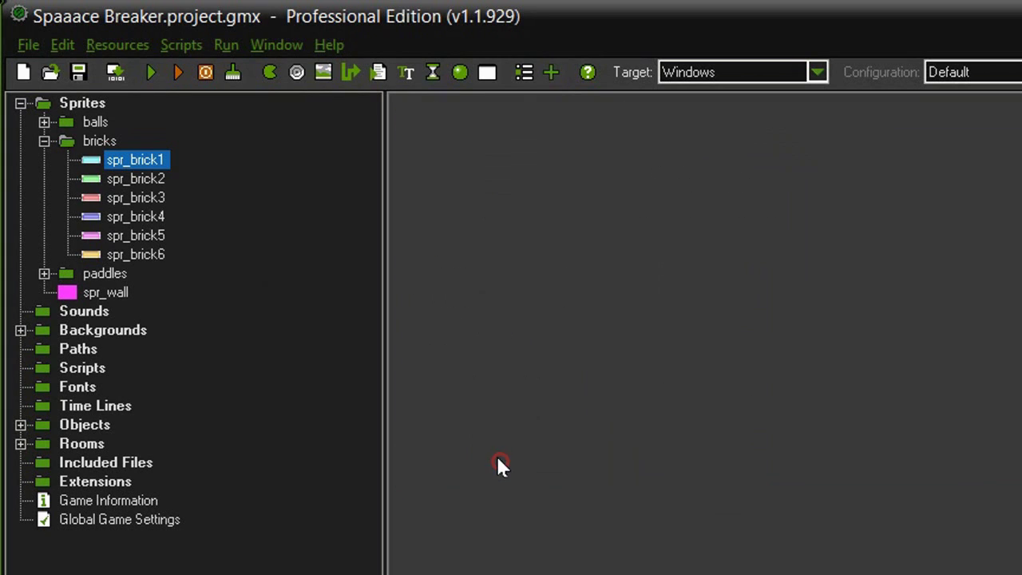
# Expand the paddles group and check spr_paddle's 96×24 sprite properties
pyautogui.click(44, 141)
pyautogui.click(44, 159)
pyautogui.click(124, 182)
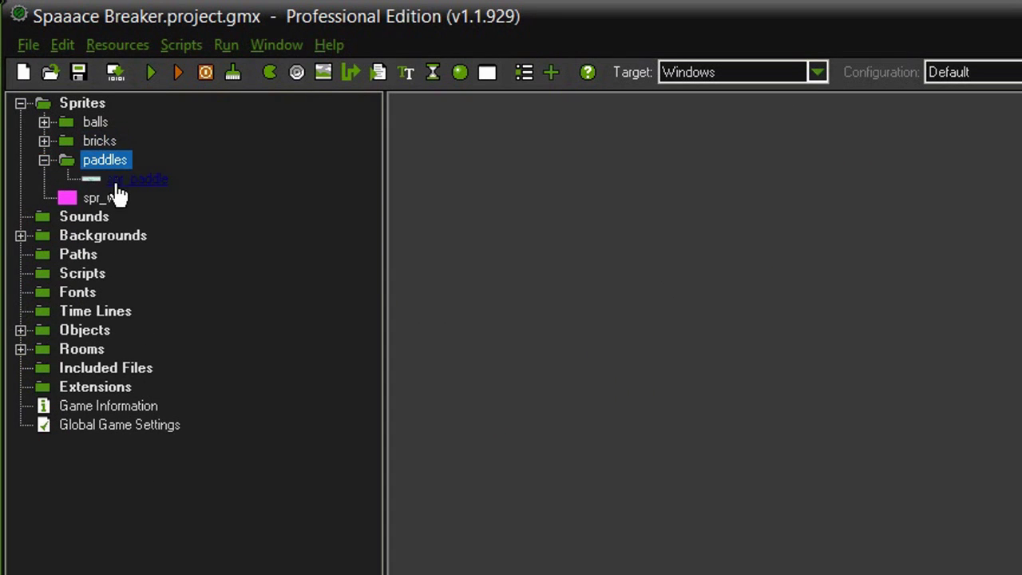
pyautogui.doubleClick(149, 183)
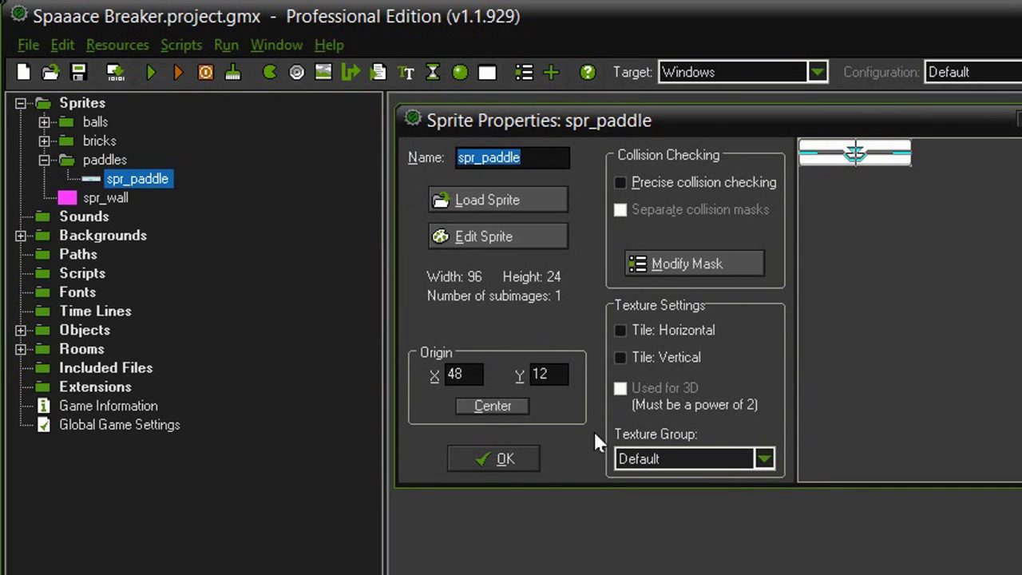
pyautogui.click(492, 459)
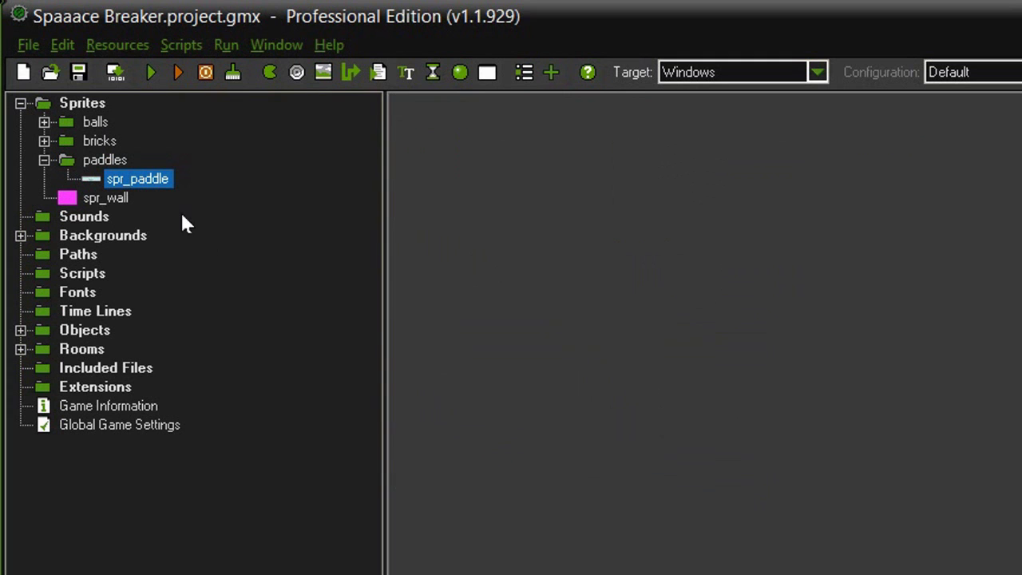
# Collapse paddles and inspect spr_wall's 32×24 size with origin 0,0
pyautogui.click(44, 159)
pyautogui.doubleClick(110, 179)
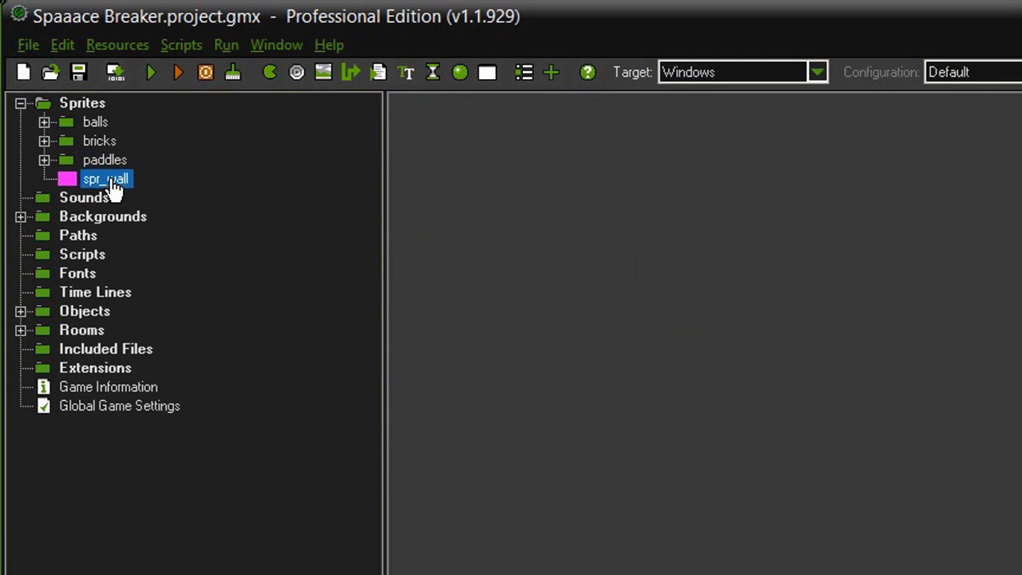
pyautogui.moveTo(579, 233); pyautogui.dragTo(479, 116)
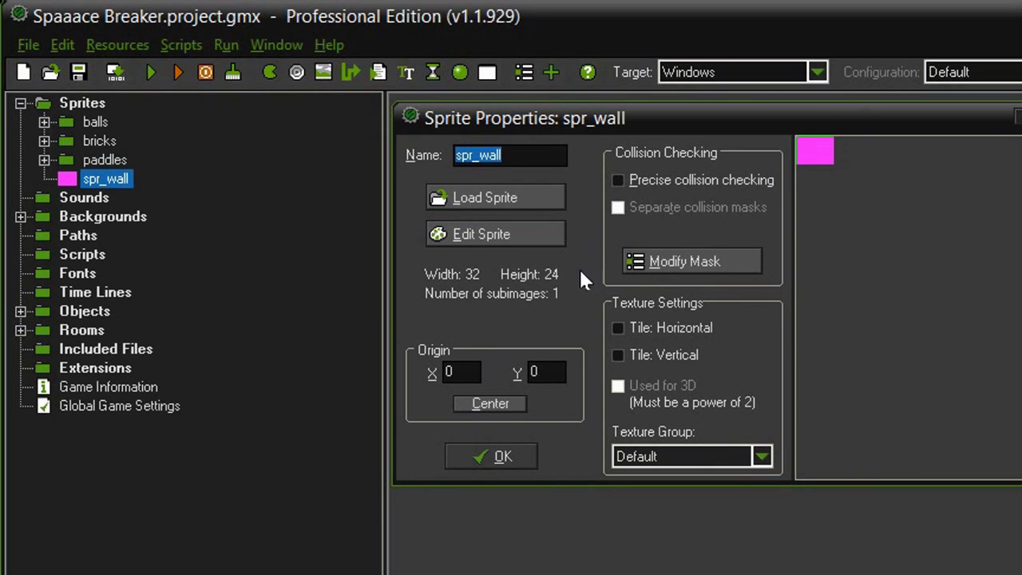
pyautogui.click(491, 455)
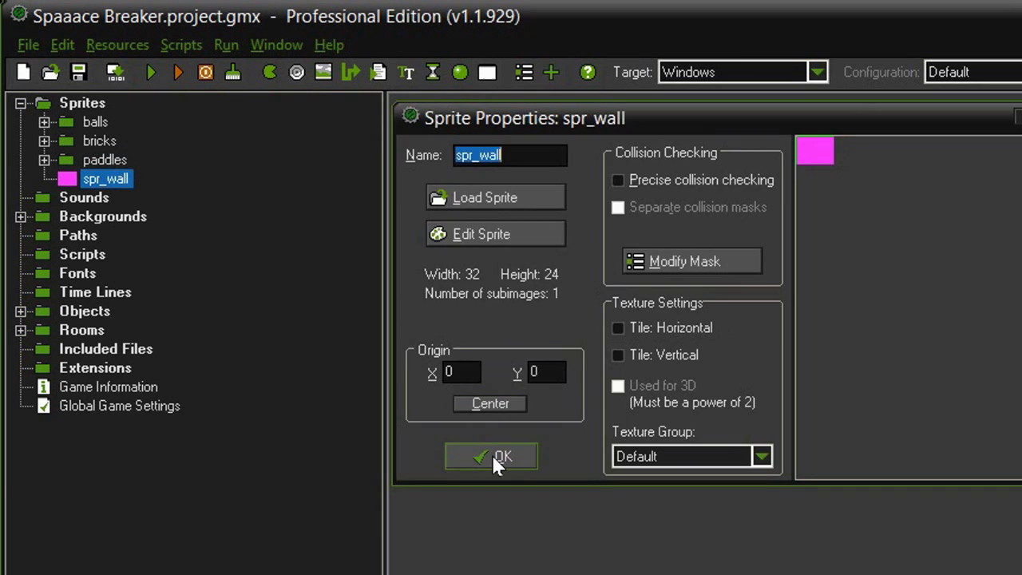
# Preview the 640×480 bg_main space background in an enlarged window, then collapse Backgrounds
pyautogui.click(20, 102)
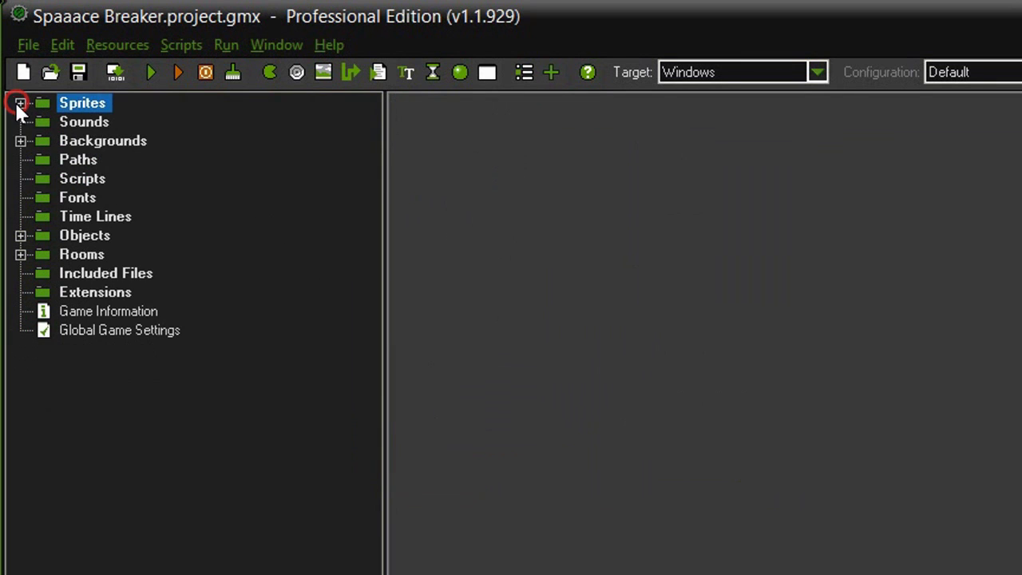
pyautogui.click(20, 141)
pyautogui.doubleClick(102, 159)
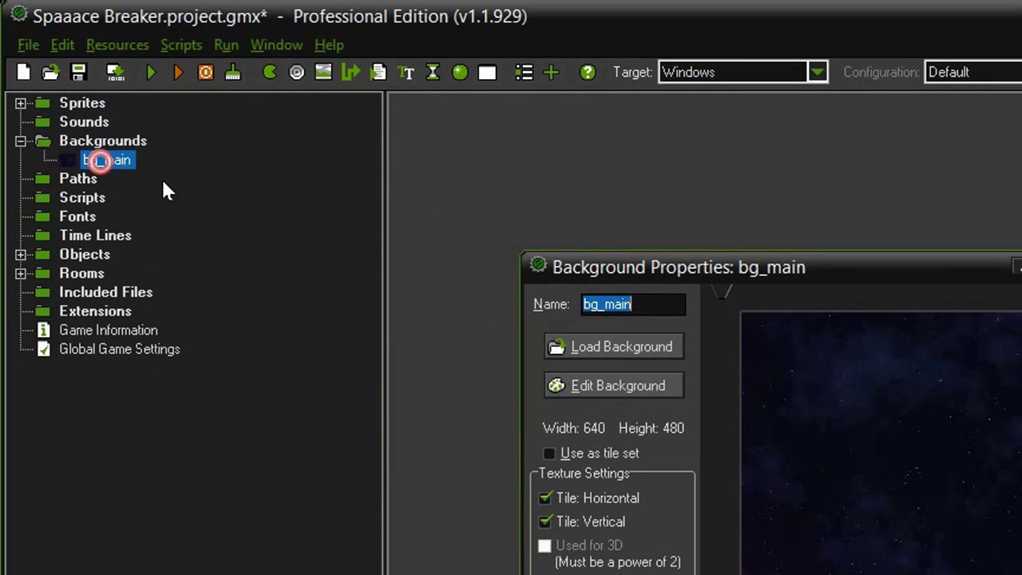
pyautogui.moveTo(668, 270); pyautogui.dragTo(536, 114)
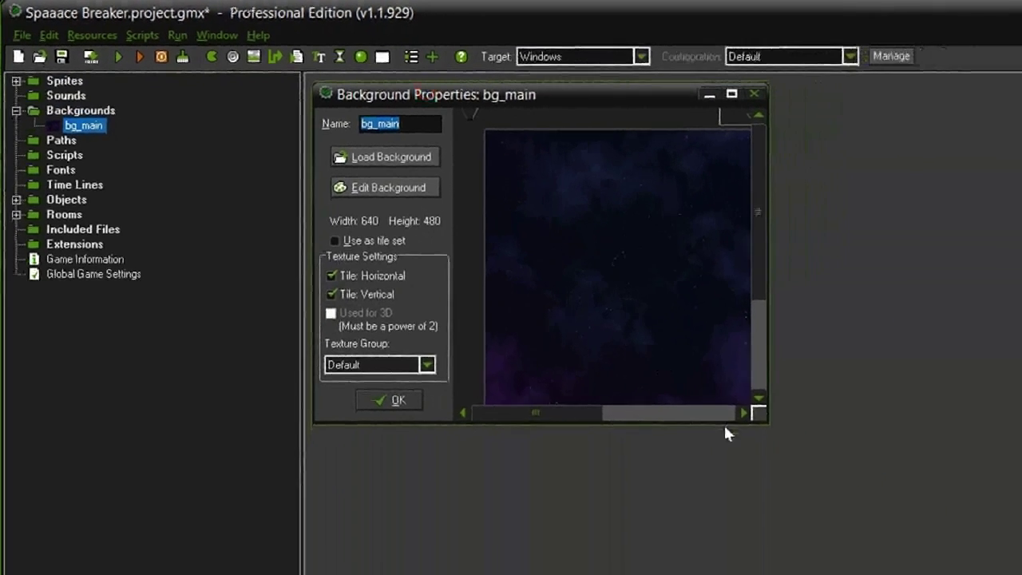
pyautogui.moveTo(973, 533); pyautogui.dragTo(1020, 574)
pyautogui.moveTo(744, 414); pyautogui.dragTo(930, 513)
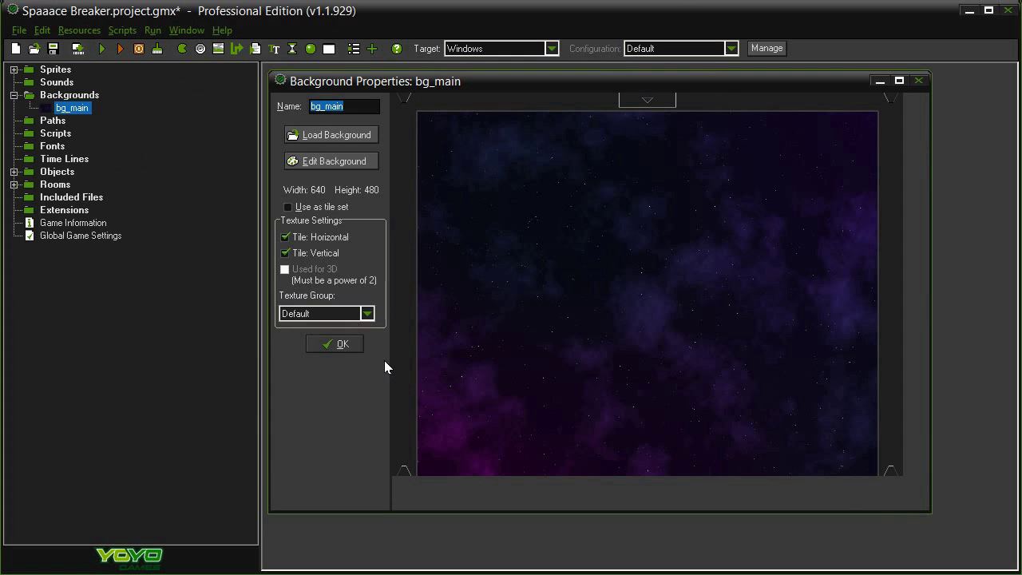
pyautogui.click(337, 344)
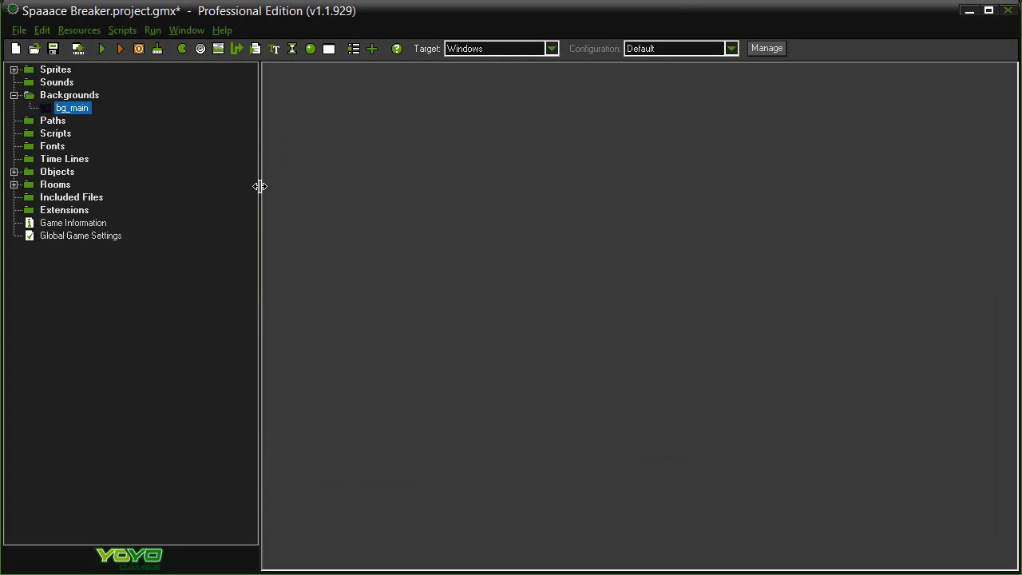
pyautogui.click(13, 95)
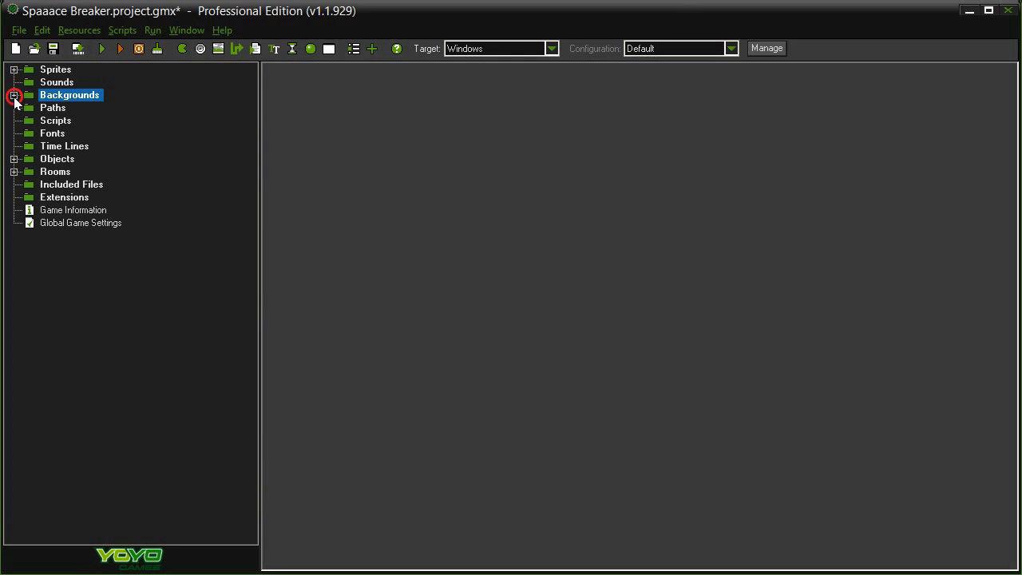
# Expand Objects > balls and review obj_ball's properties
pyautogui.click(13, 159)
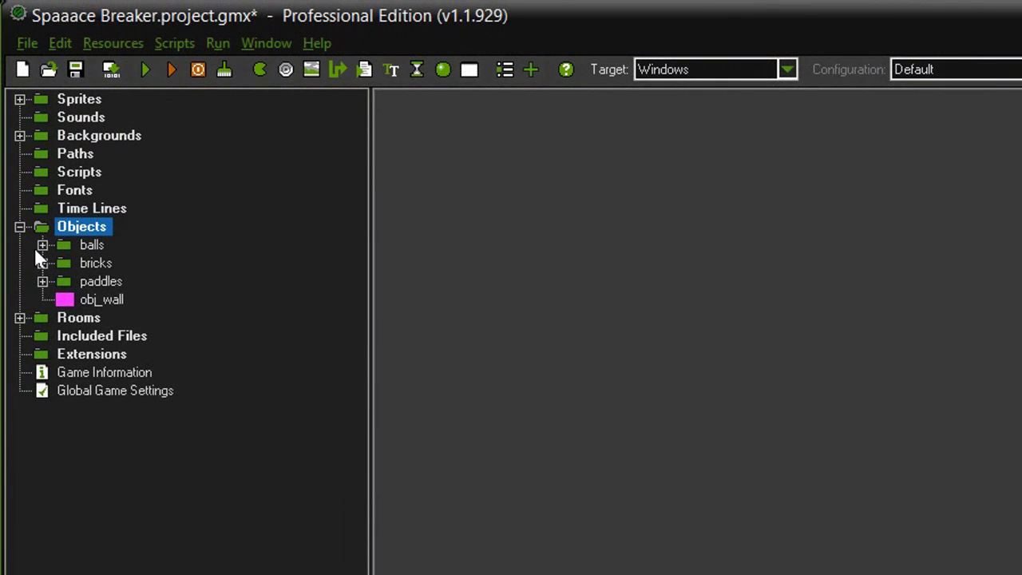
pyautogui.click(42, 245)
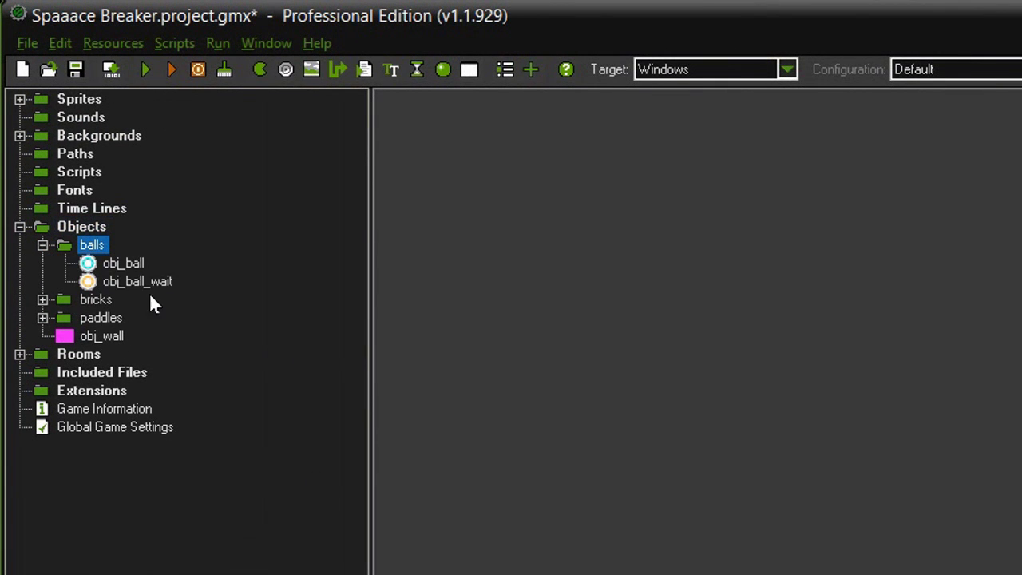
pyautogui.doubleClick(128, 266)
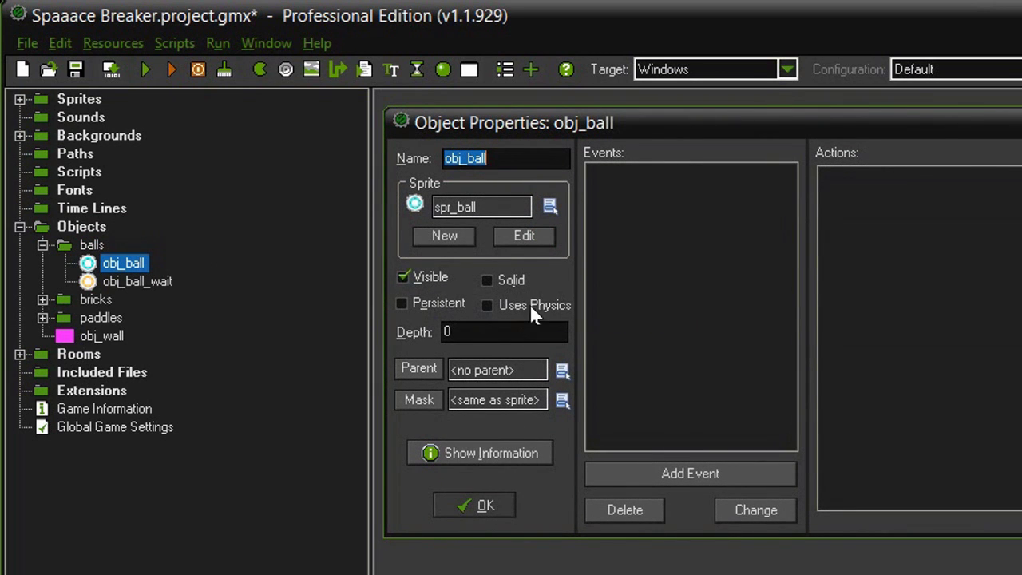
pyautogui.click(483, 507)
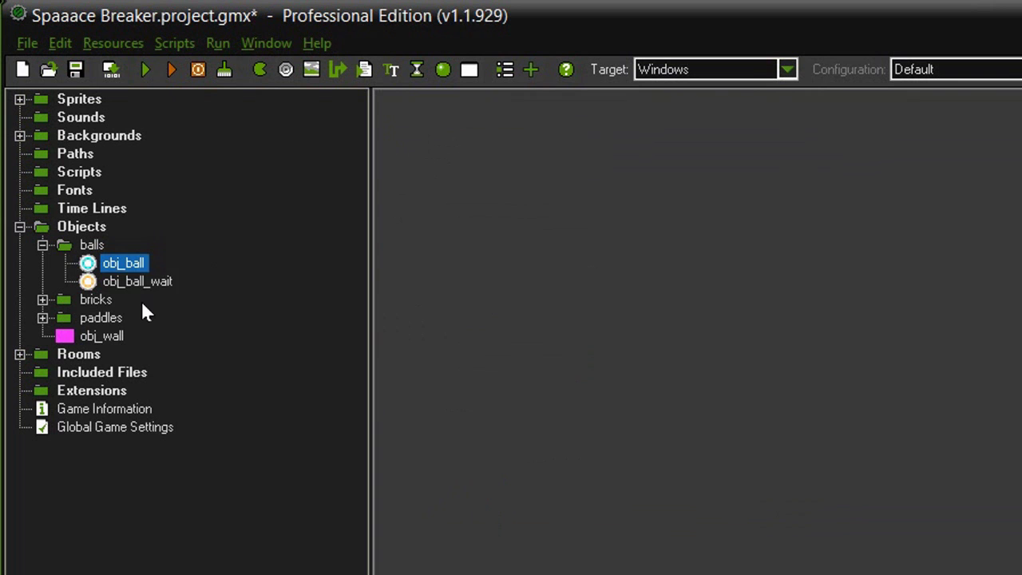
# Confirm obj_ball_wait keeps the spr_ball_wait sprite without changing it
pyautogui.doubleClick(140, 282)
pyautogui.moveTo(473, 317); pyautogui.dragTo(479, 125)
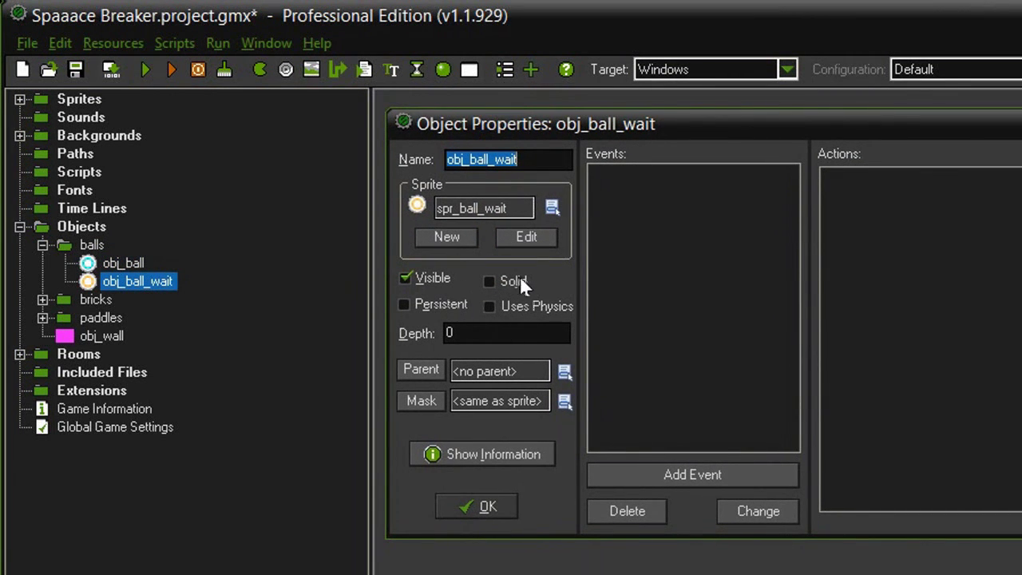
pyautogui.click(483, 210)
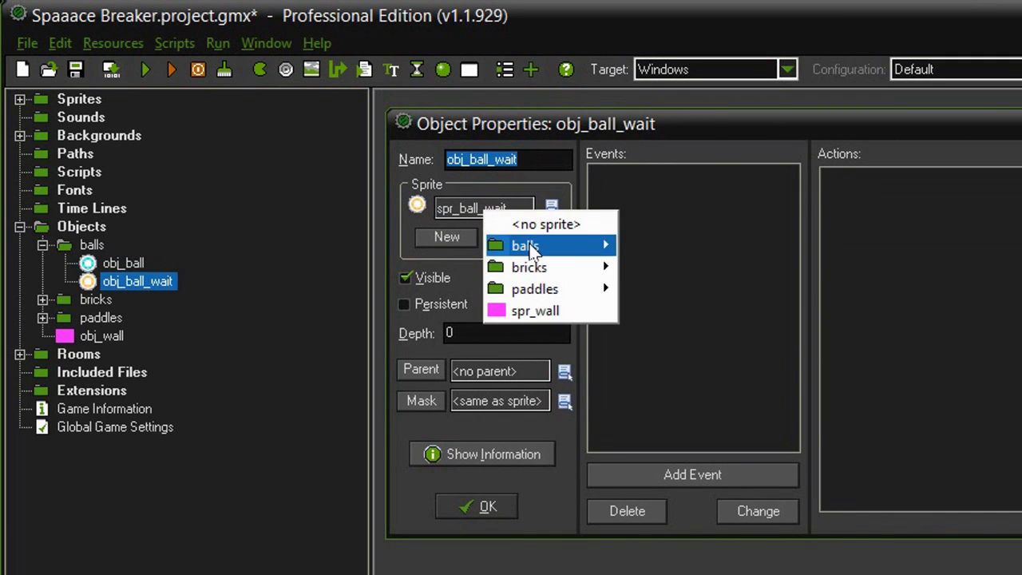
pyautogui.moveTo(531, 248)
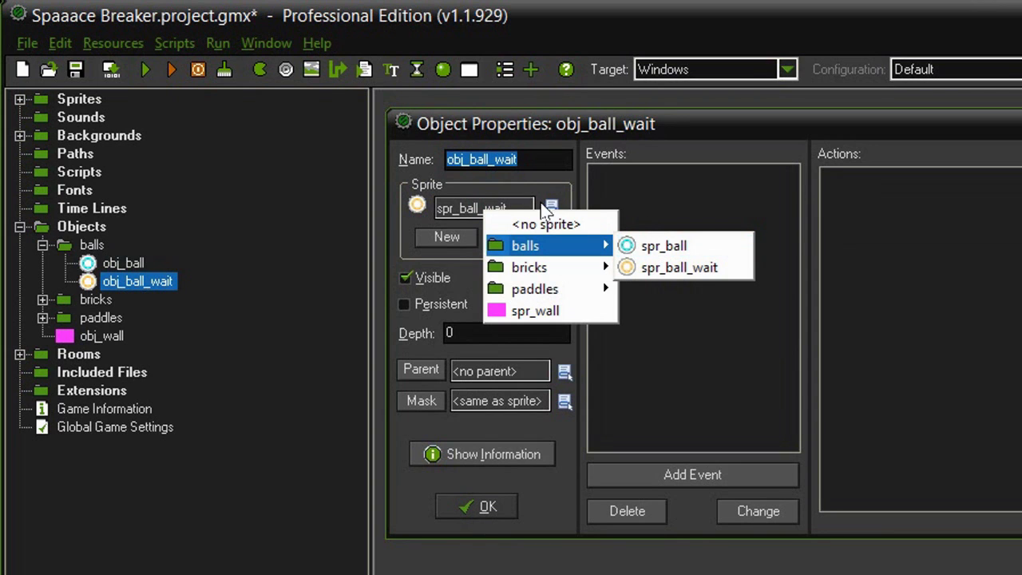
pyautogui.click(463, 192)
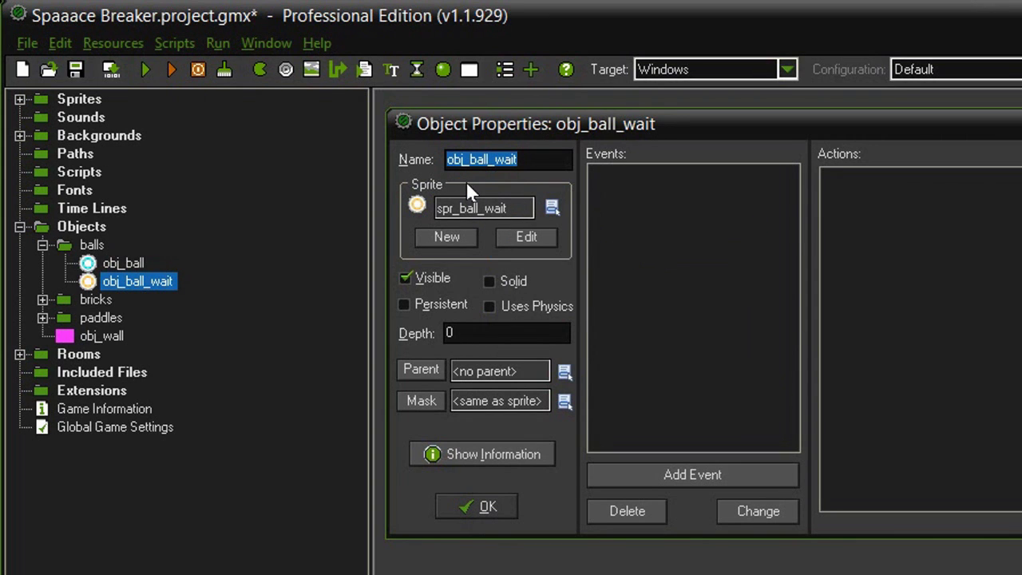
pyautogui.click(479, 507)
# Expand the bricks objects, confirm obj_brick1 uses spr_brick1 and is solid, and review obj_brick2
pyautogui.click(42, 244)
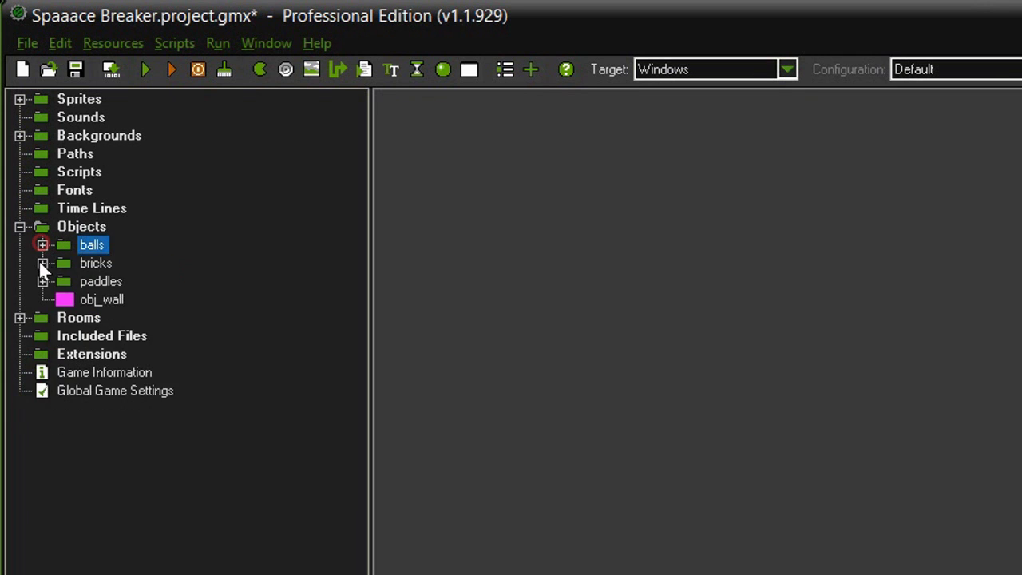
pyautogui.click(42, 263)
pyautogui.click(132, 281)
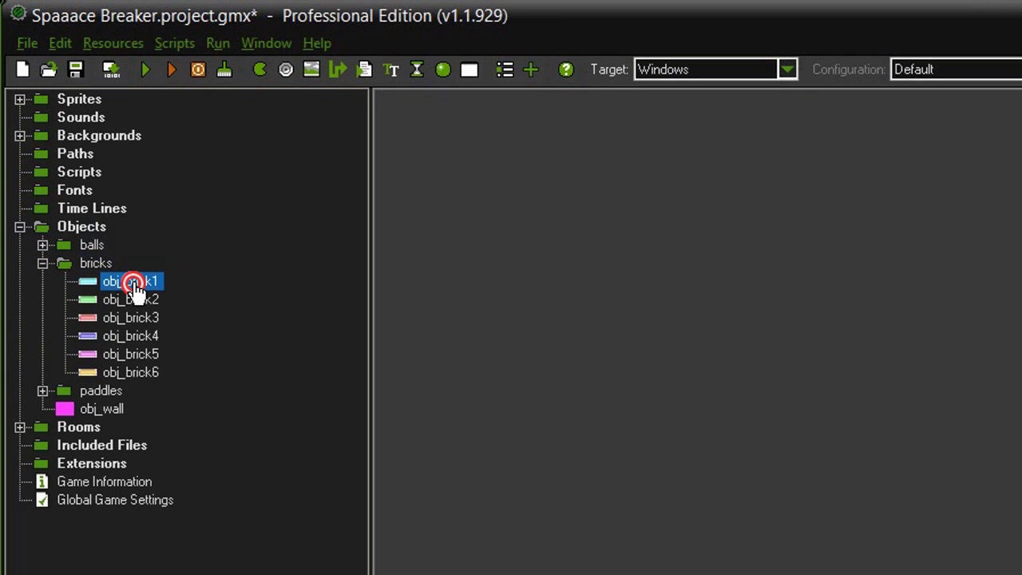
pyautogui.doubleClick(132, 281)
pyautogui.moveTo(563, 337); pyautogui.dragTo(557, 118)
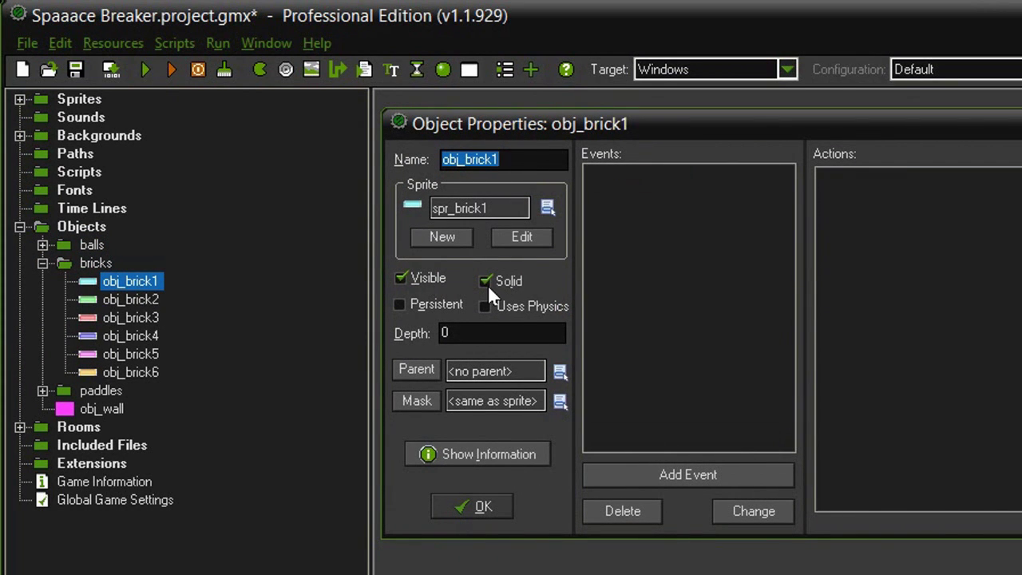
pyautogui.click(474, 509)
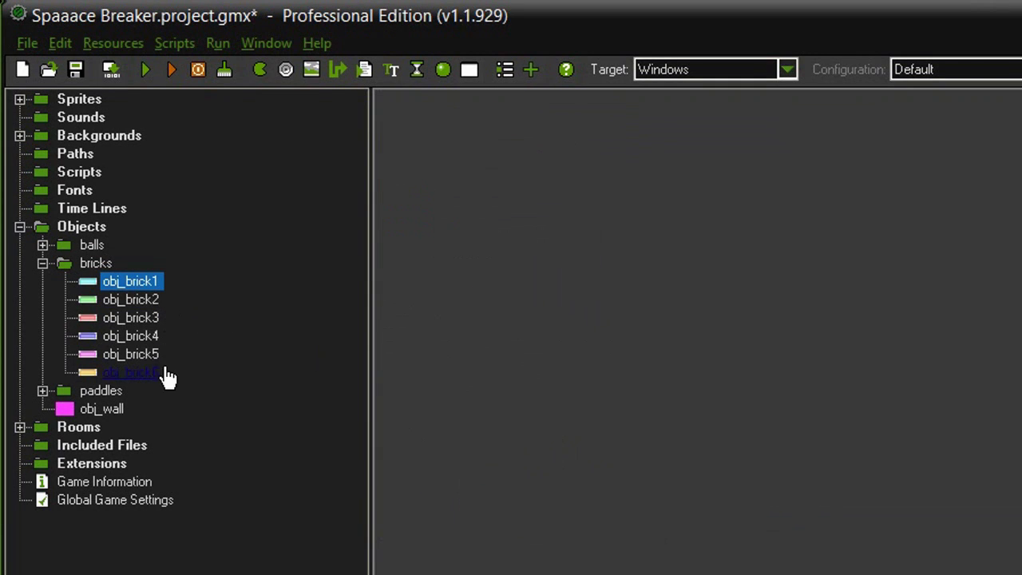
pyautogui.doubleClick(150, 301)
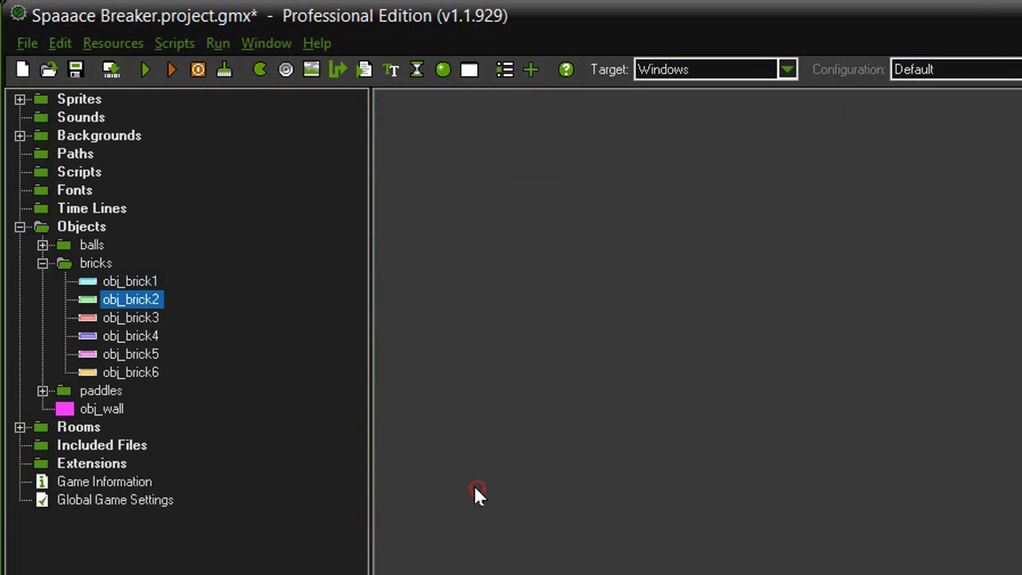
# Collapse bricks, expand paddles, and review obj_paddle's properties
pyautogui.click(43, 263)
pyautogui.click(40, 282)
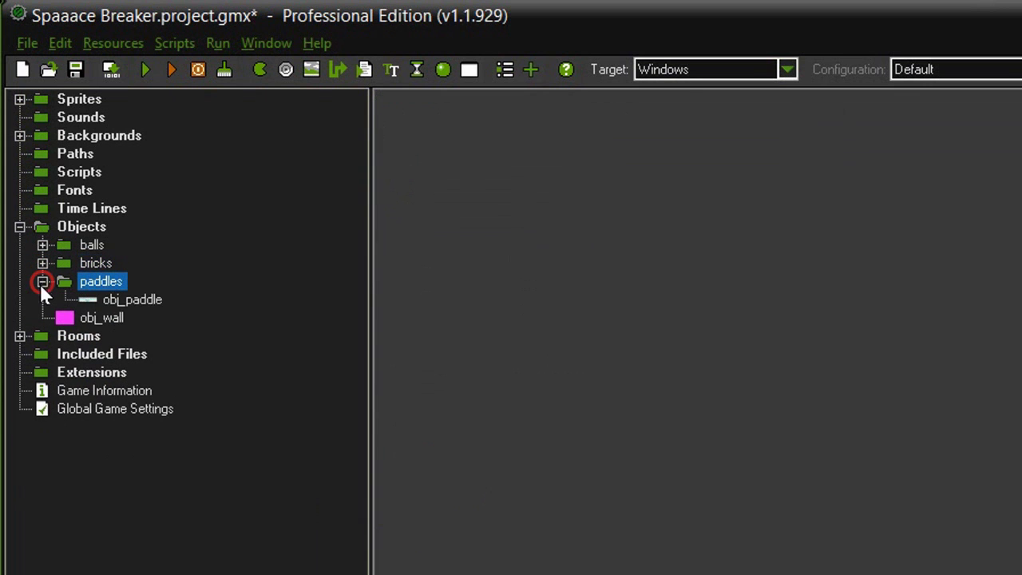
pyautogui.doubleClick(138, 300)
pyautogui.moveTo(579, 144); pyautogui.dragTo(576, 117)
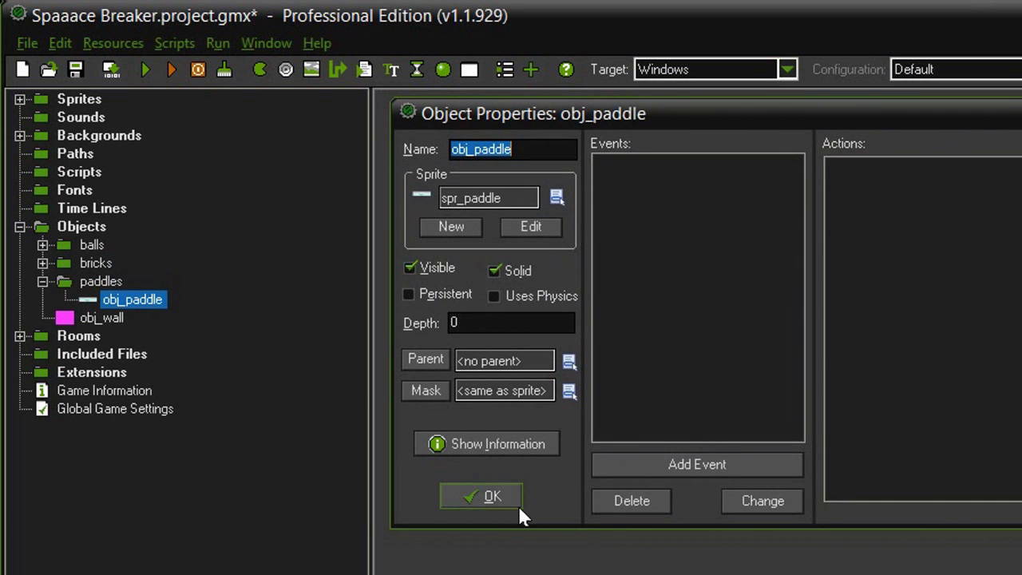
pyautogui.click(490, 497)
# Check obj_wall uses spr_wall and is solid, then collapse the paddles folder
pyautogui.doubleClick(104, 319)
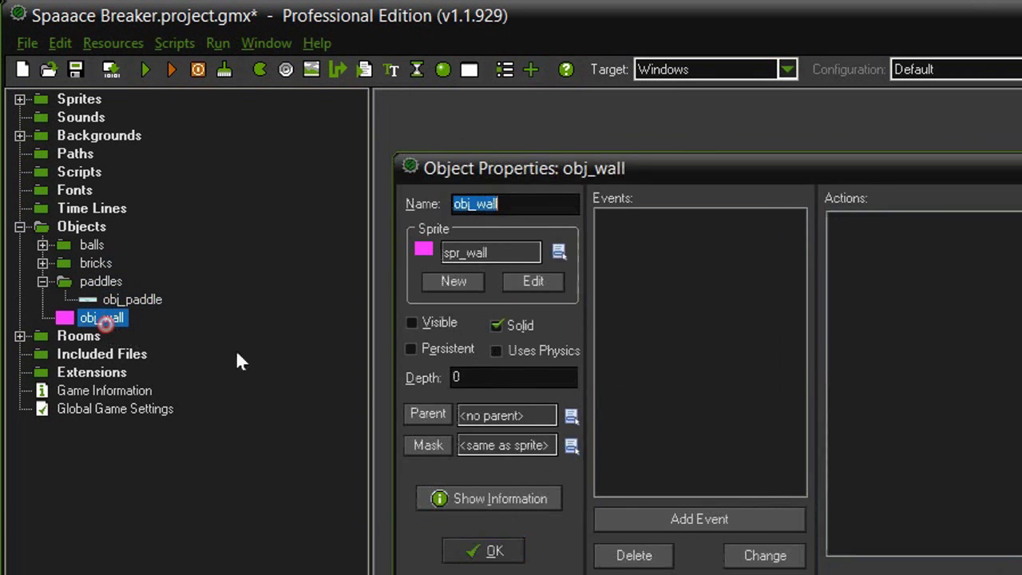
pyautogui.moveTo(552, 166); pyautogui.dragTo(548, 123)
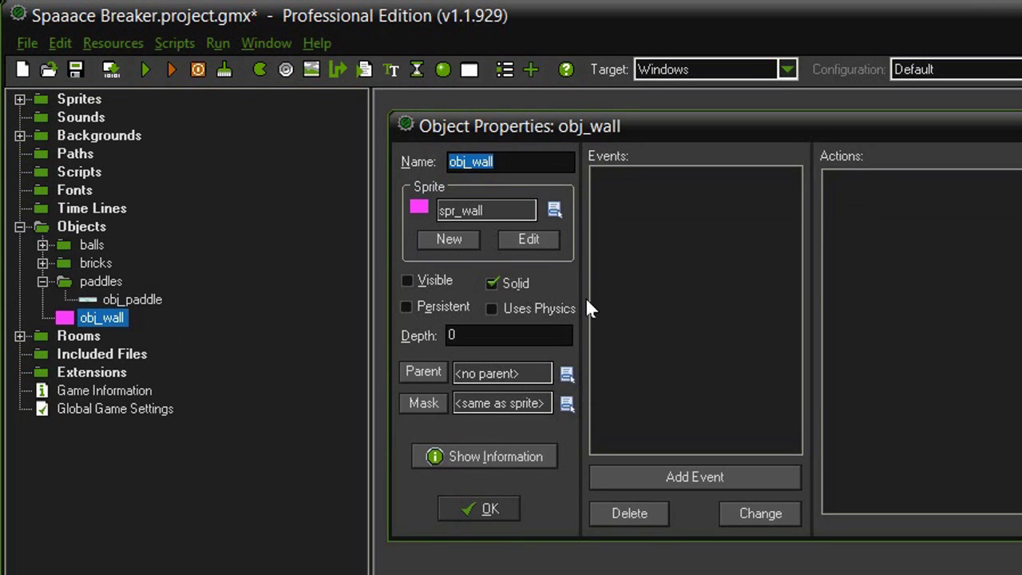
pyautogui.click(486, 510)
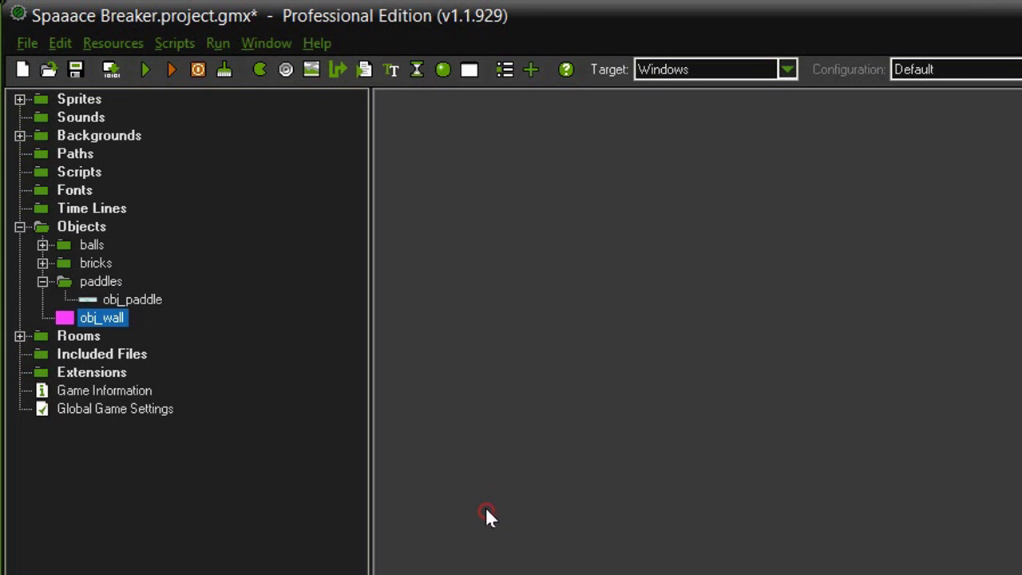
pyautogui.click(42, 281)
# Open rm_1's settings (640×480, speed 30, 32×24 snap) in an enlarged room editor
pyautogui.click(18, 317)
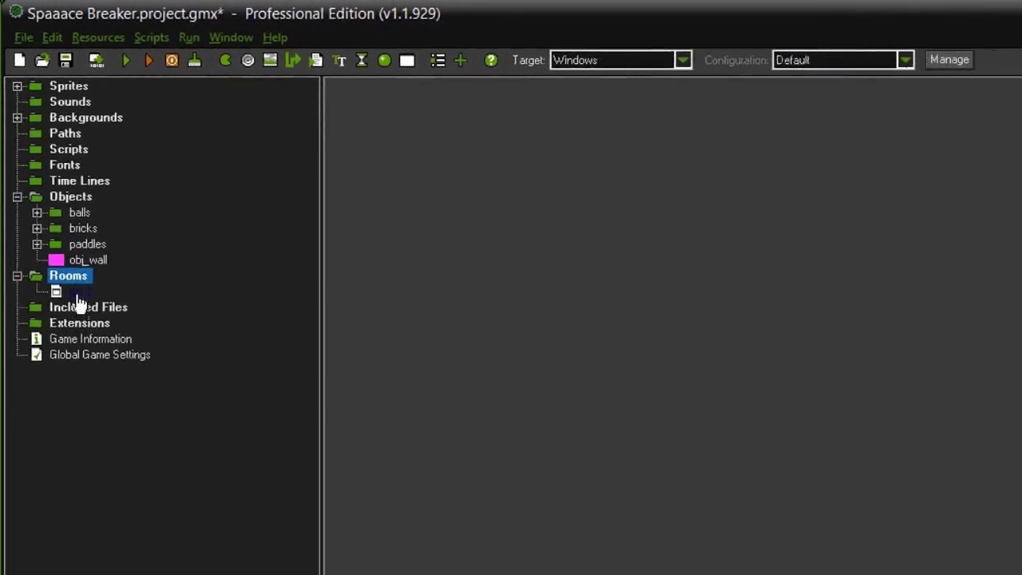
pyautogui.doubleClick(72, 291)
pyautogui.moveTo(400, 139); pyautogui.dragTo(359, 85)
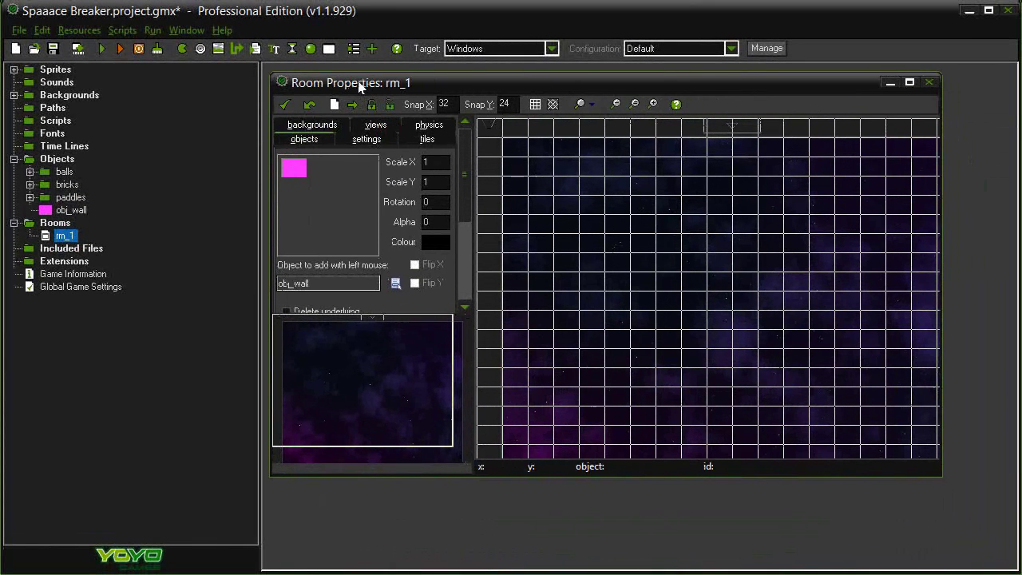
pyautogui.click(366, 138)
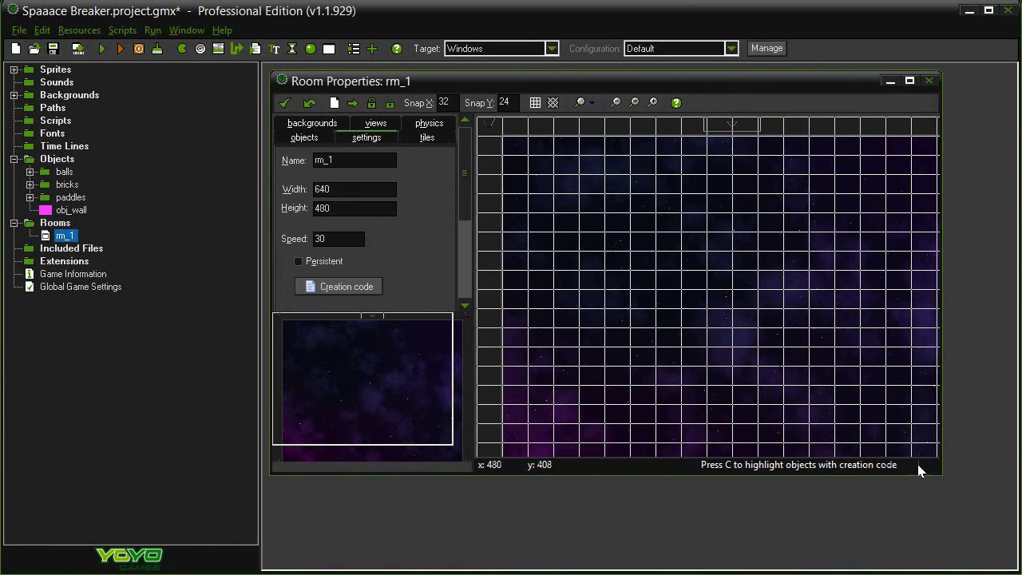
pyautogui.moveTo(934, 467); pyautogui.dragTo(1000, 551)
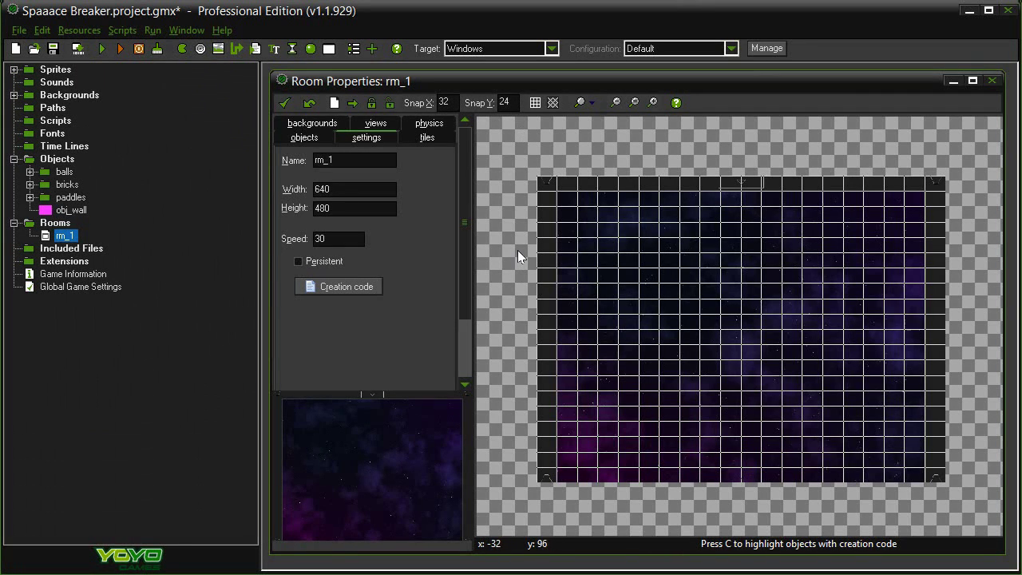
# Place obj_wall instances and stretch them across the top and down the left and right edges
pyautogui.click(301, 139)
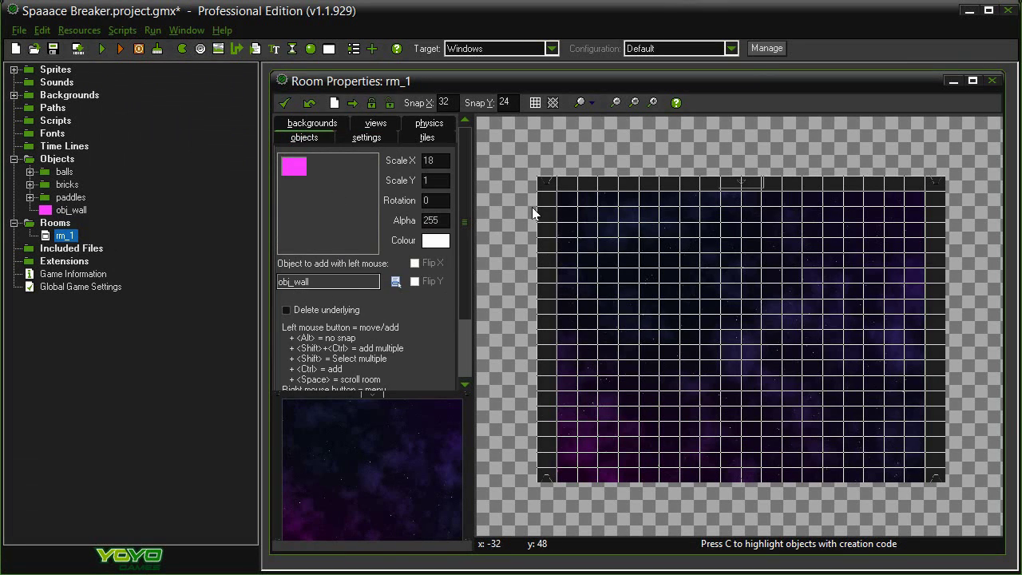
pyautogui.click(566, 185)
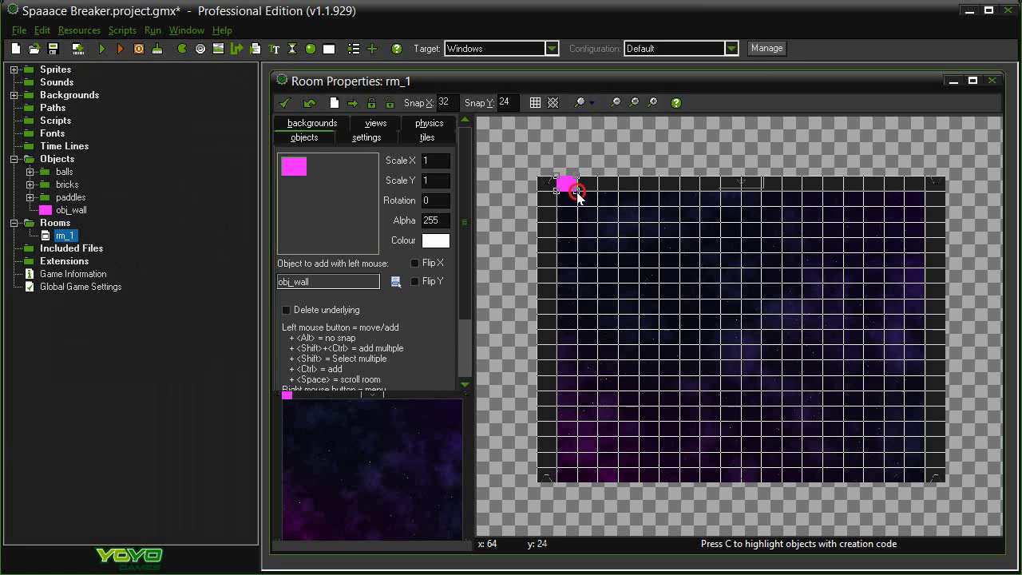
pyautogui.moveTo(577, 196); pyautogui.dragTo(926, 196)
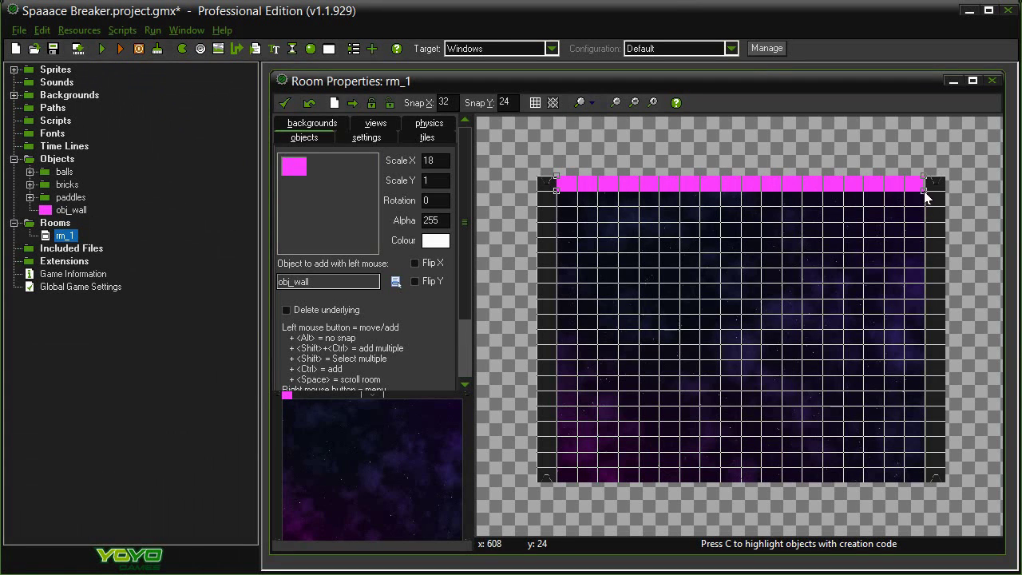
pyautogui.click(546, 186)
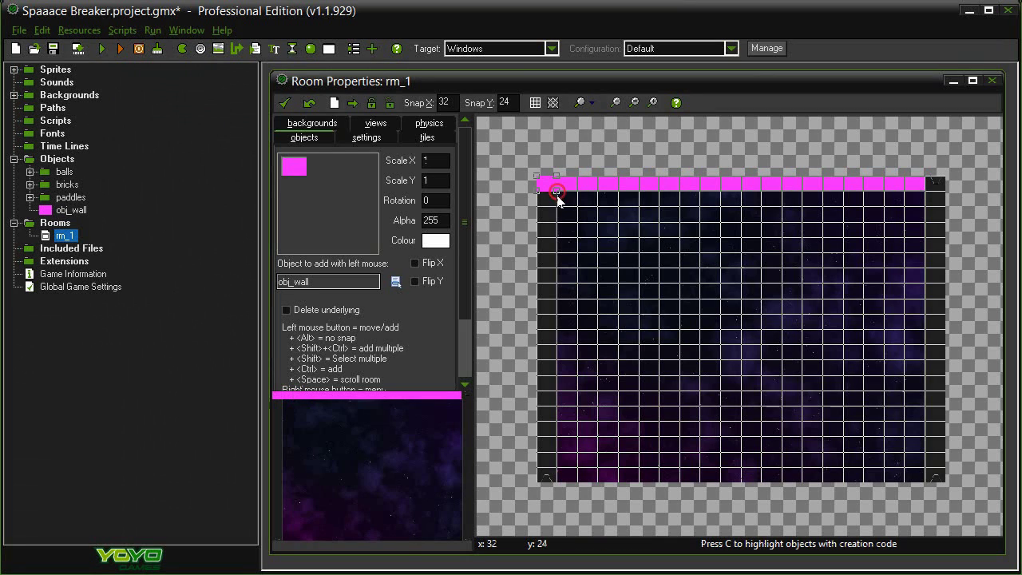
pyautogui.moveTo(557, 198); pyautogui.dragTo(557, 484)
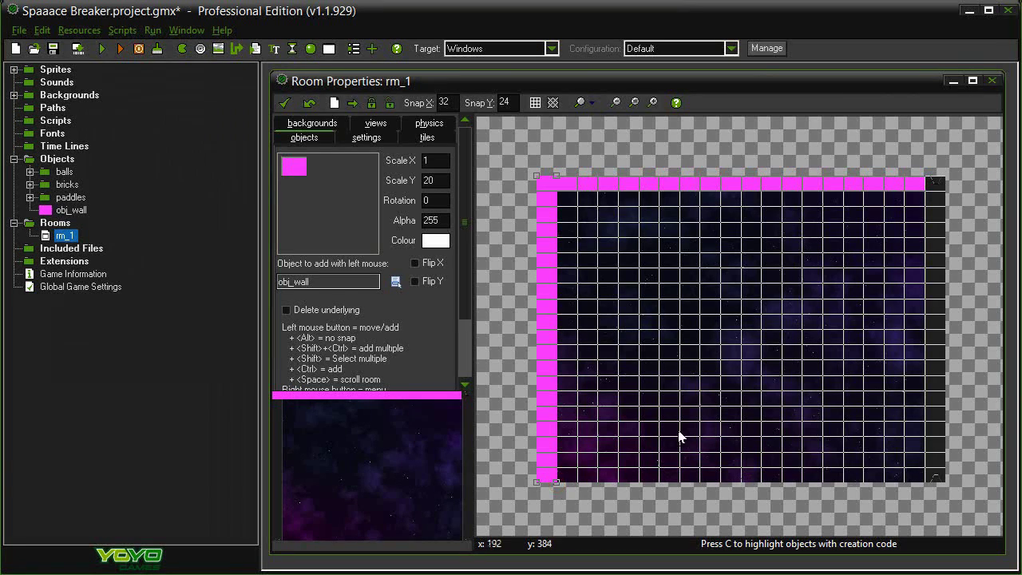
pyautogui.click(932, 186)
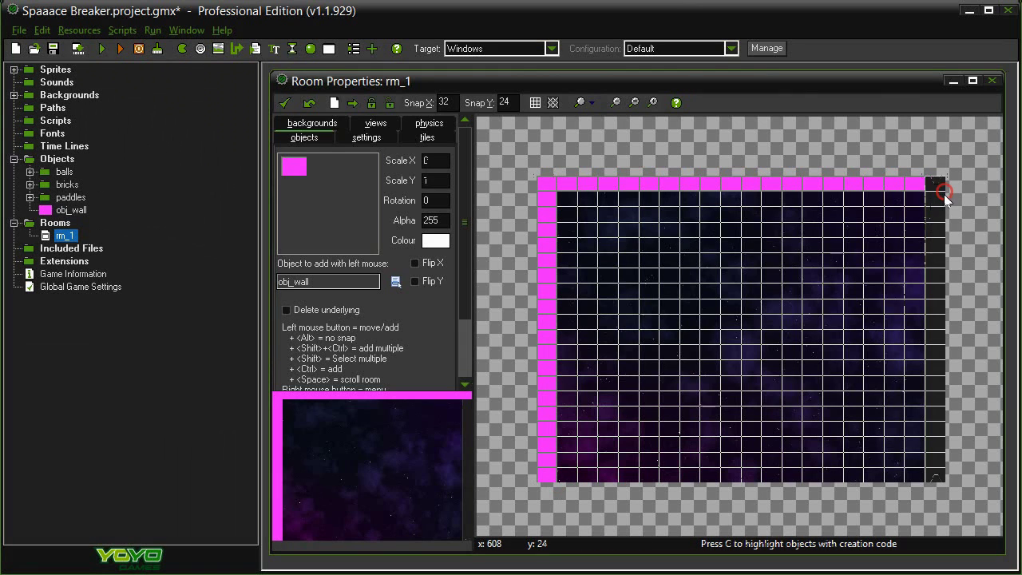
pyautogui.moveTo(945, 194); pyautogui.dragTo(946, 479)
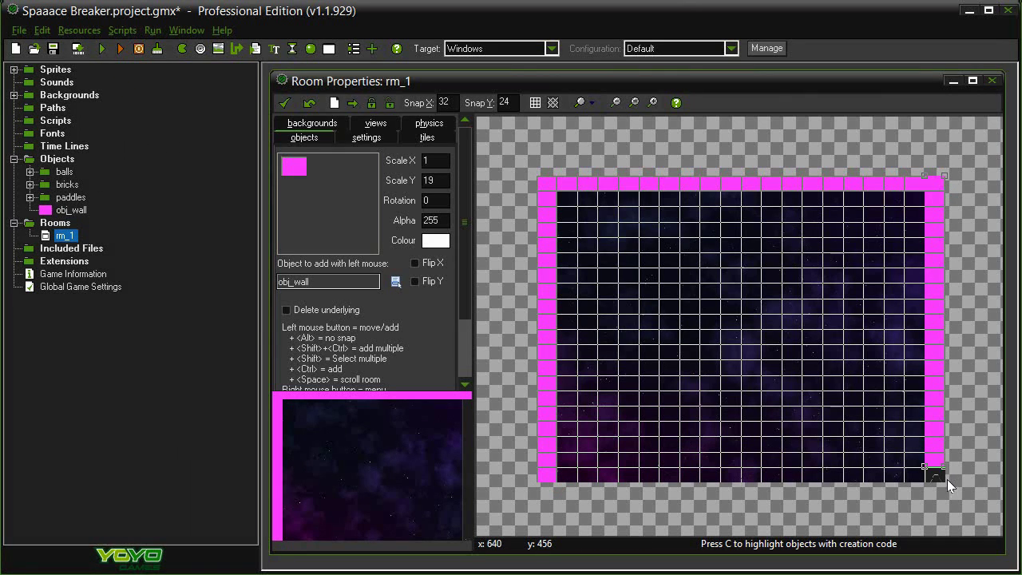
# Place obj_paddle at the bottom centre of room rm_1
pyautogui.click(324, 284)
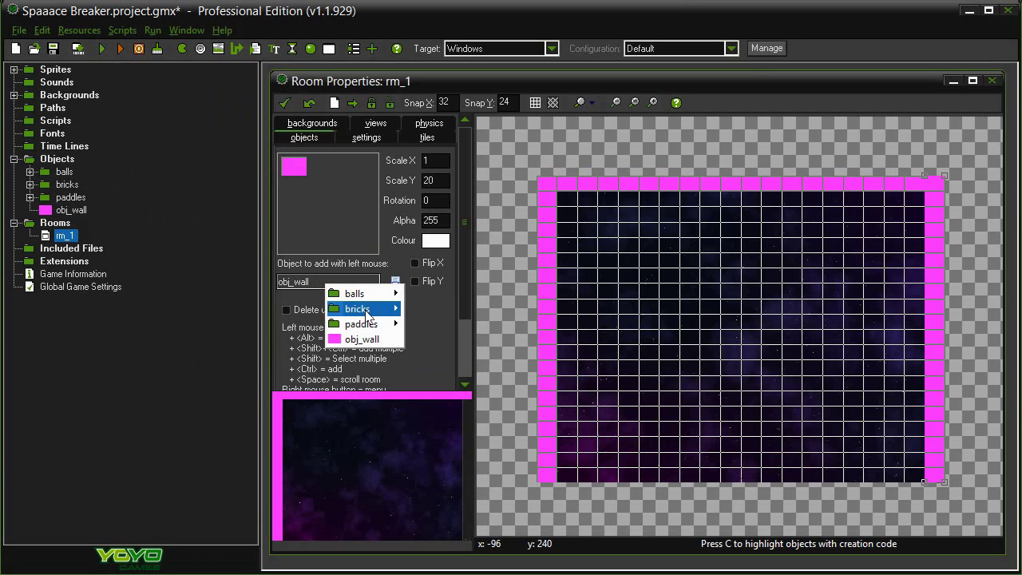
pyautogui.moveTo(364, 323)
pyautogui.click(441, 324)
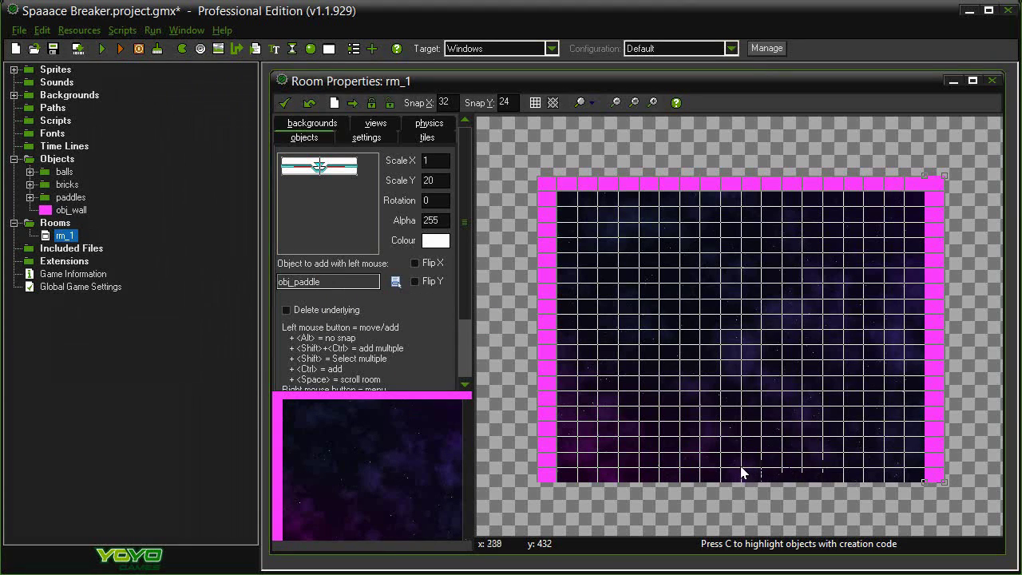
pyautogui.moveTo(740, 472)
pyautogui.mouseDown()
pyautogui.moveTo(771, 476)
pyautogui.moveTo(760, 477)
pyautogui.mouseUp()
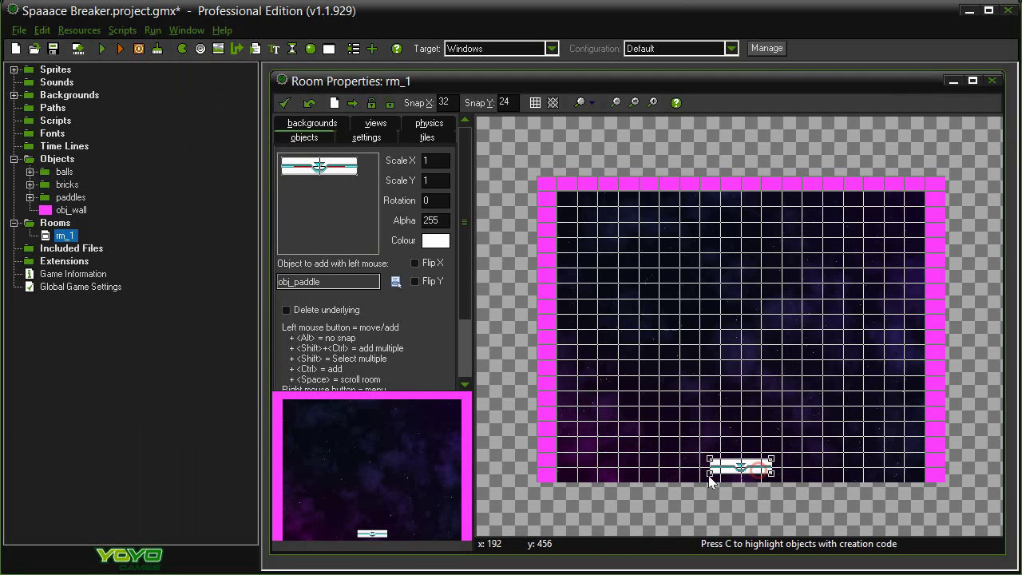
# Place an obj_ball_wait resting on top of the paddle
pyautogui.click(352, 288)
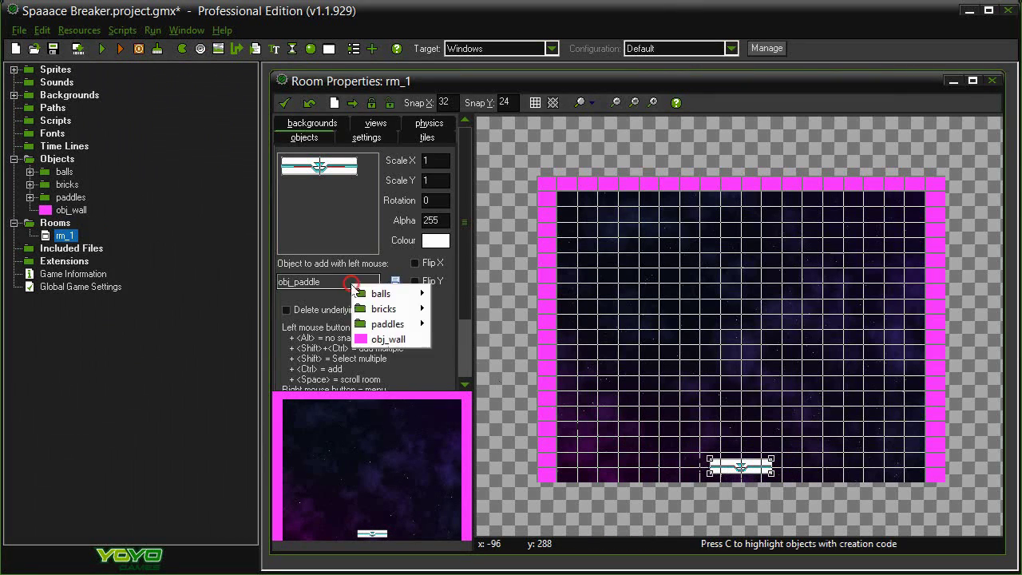
pyautogui.moveTo(397, 296)
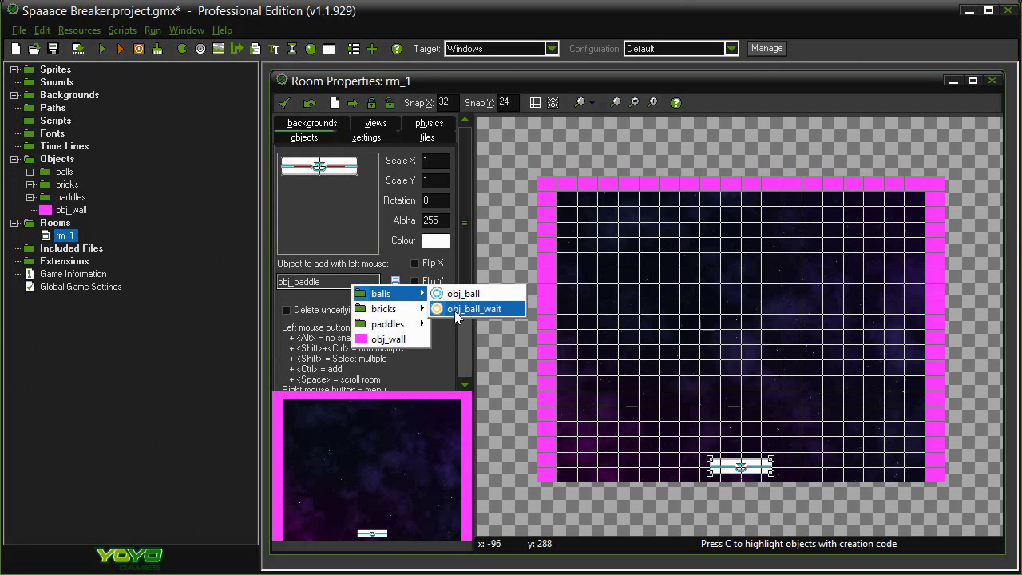
pyautogui.click(487, 312)
pyautogui.click(743, 446)
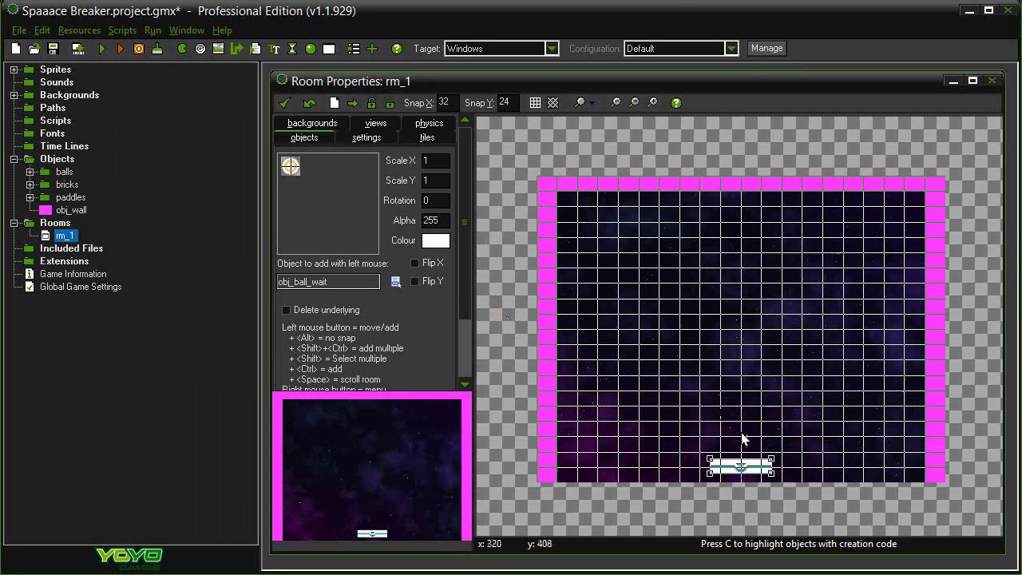
pyautogui.moveTo(742, 454); pyautogui.dragTo(741, 465)
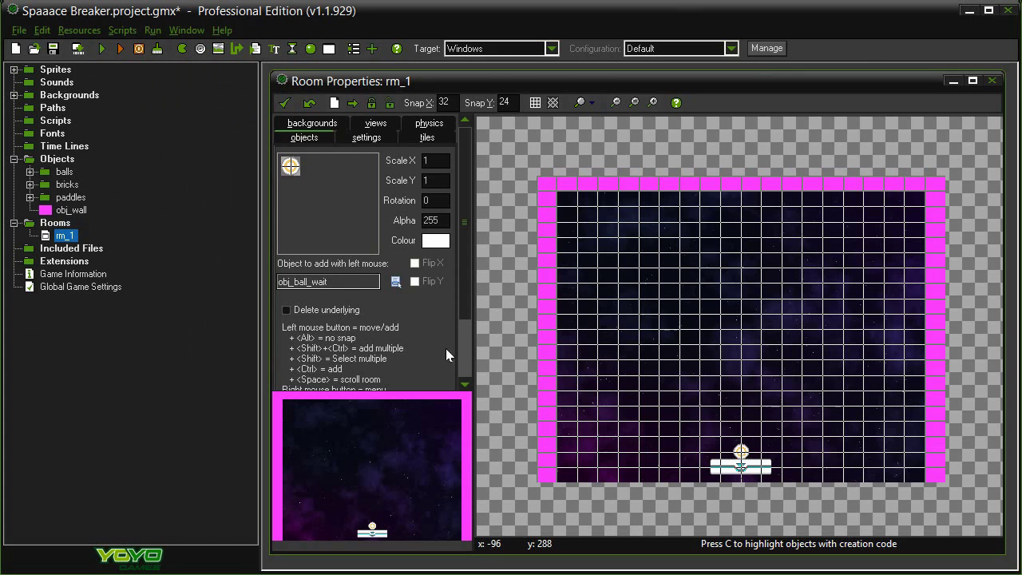
# Place a top row of five obj_brick1 bricks in rm_1 and hide the room grid
pyautogui.click(341, 285)
pyautogui.click(449, 313)
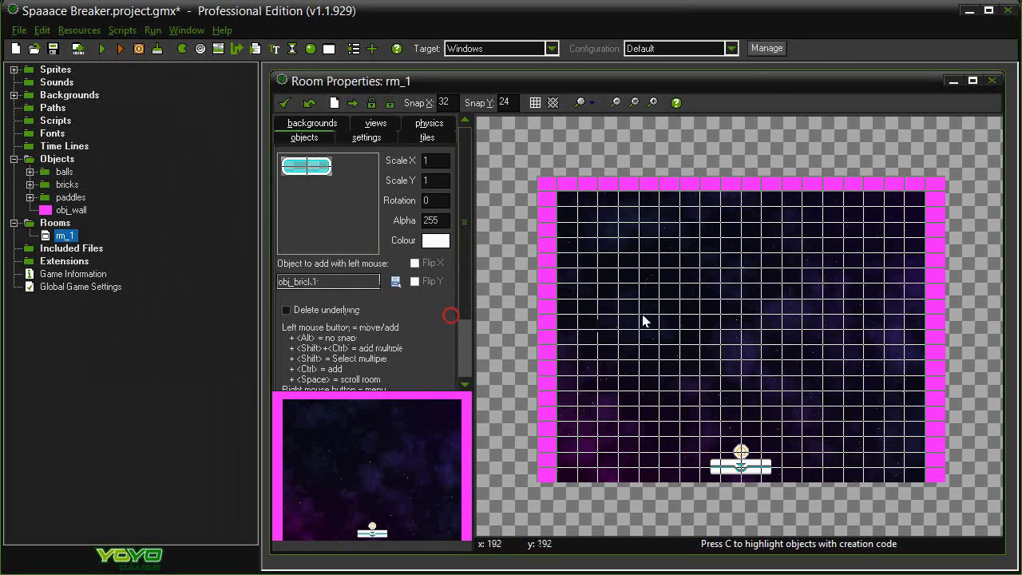
pyautogui.click(667, 308)
pyautogui.click(711, 305)
pyautogui.click(751, 305)
pyautogui.click(792, 305)
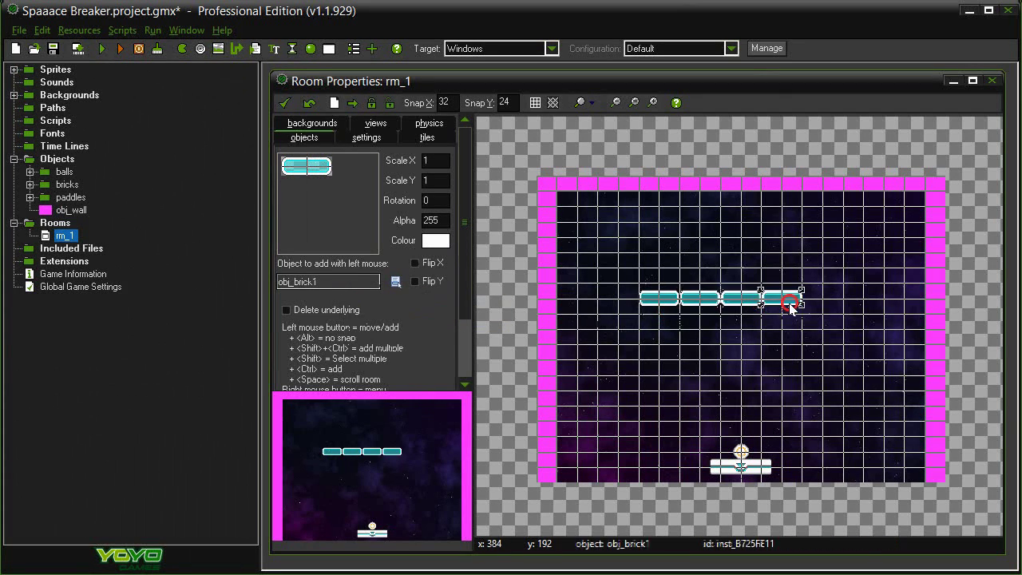
pyautogui.click(833, 305)
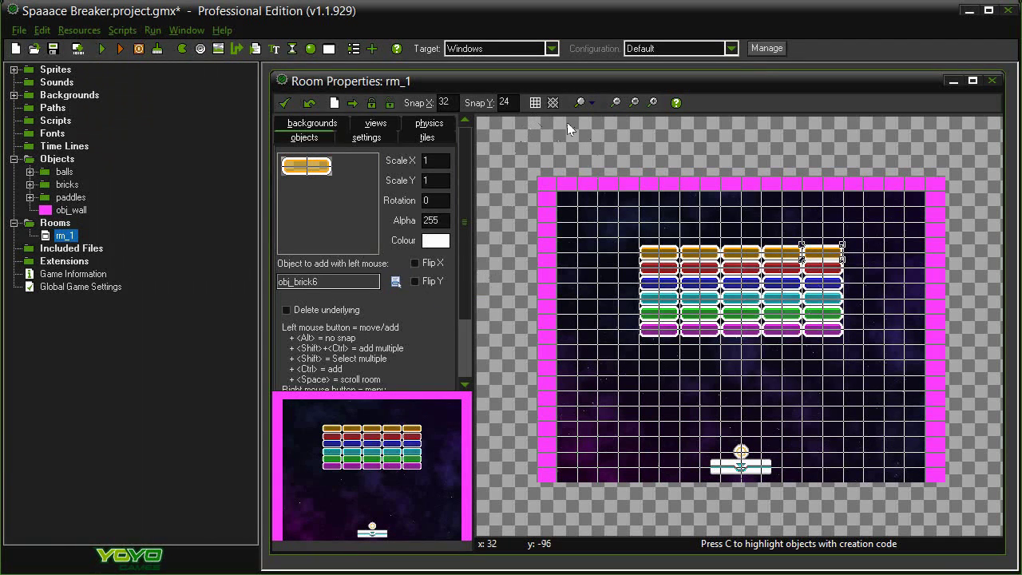
pyautogui.click(534, 102)
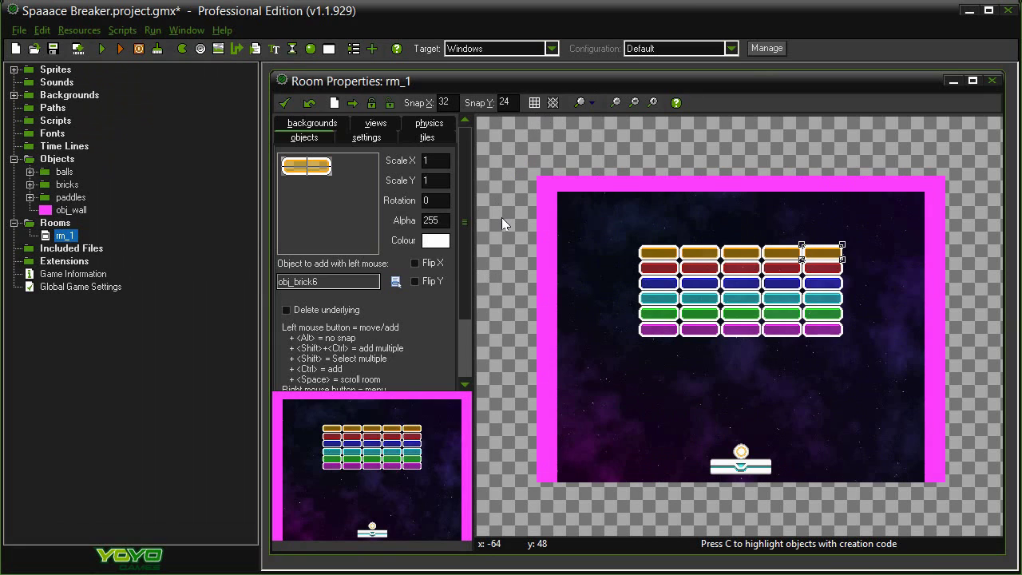